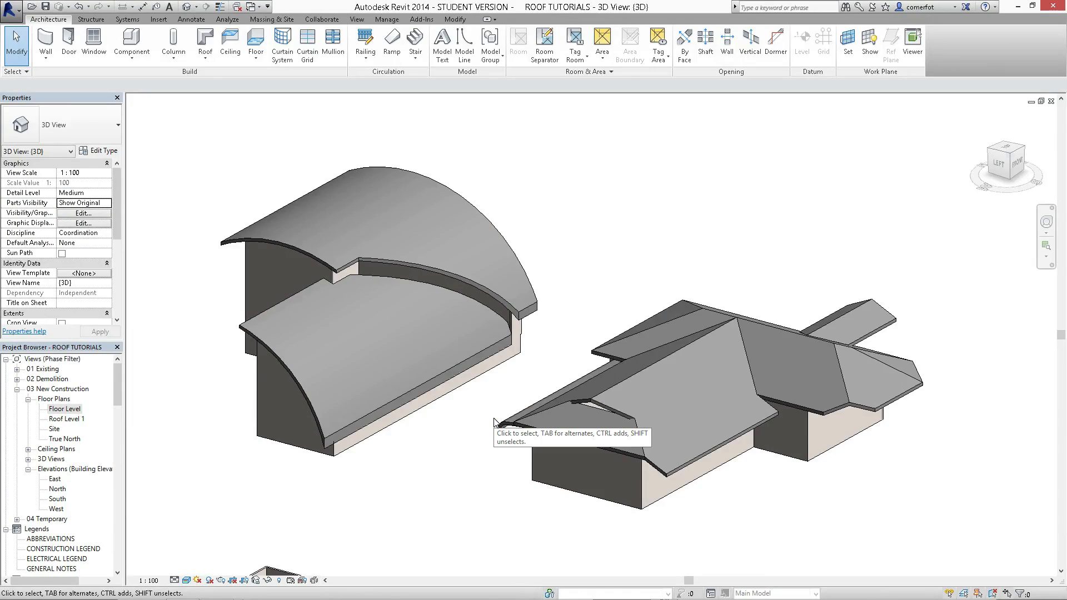
Pan and orbit the 3D view to inspect the bare walls of both buildings.
left_click(470, 484)
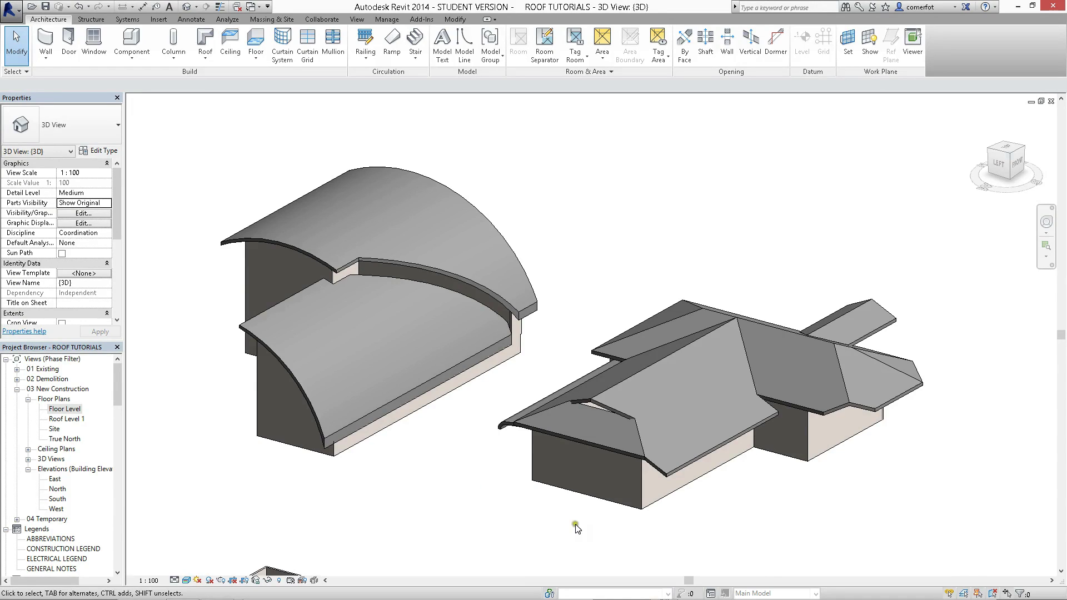
left_click(822, 486)
left_click(775, 492)
scroll(609, 522, "down", 3)
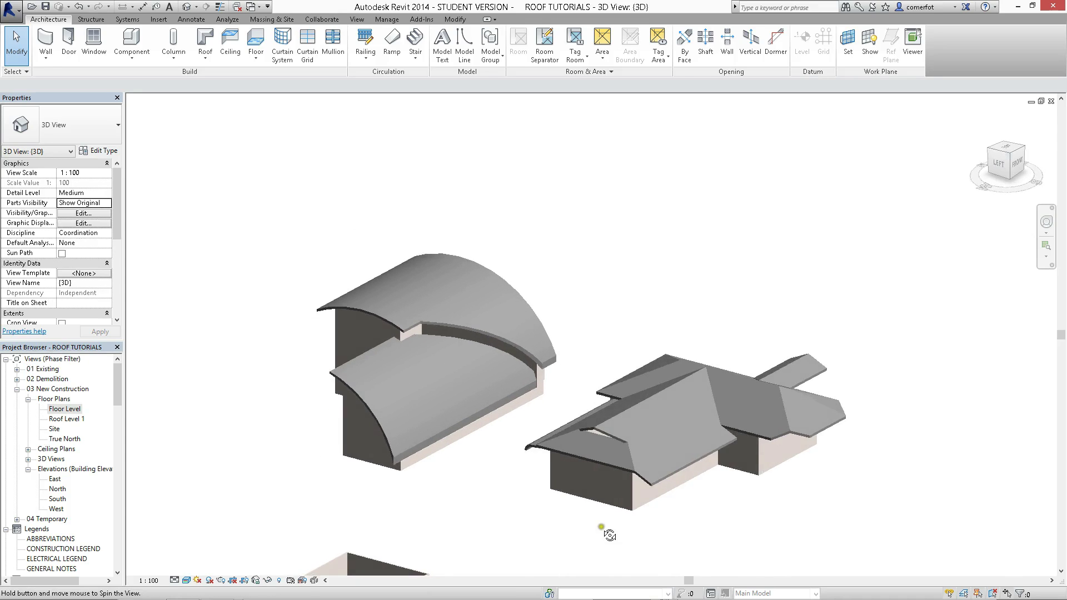
middle_click_drag(609, 527, 830, 325)
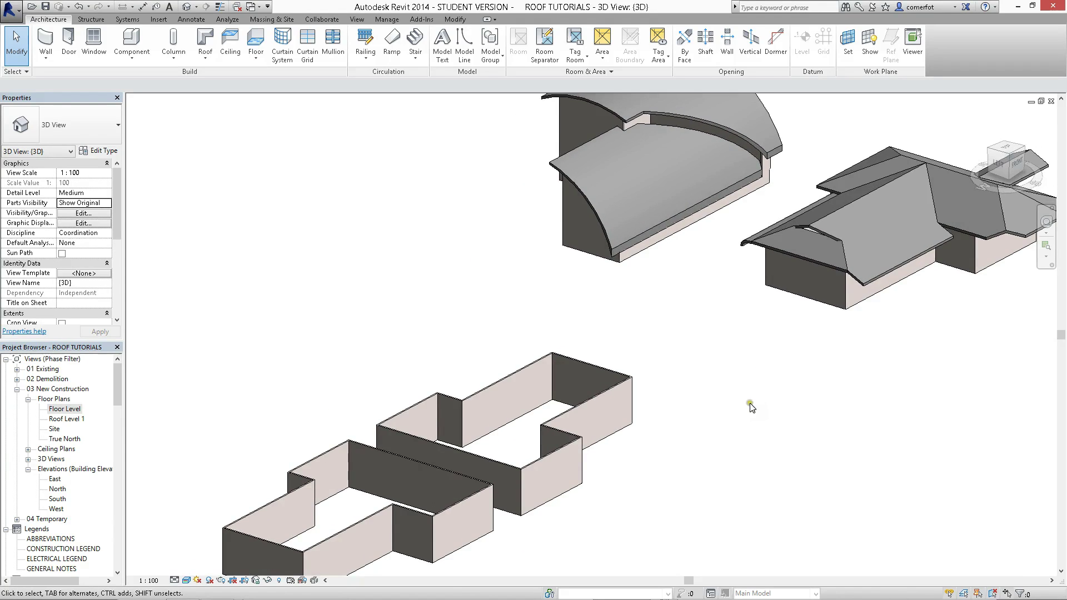
middle_click_drag(750, 405, 692, 450, "shift")
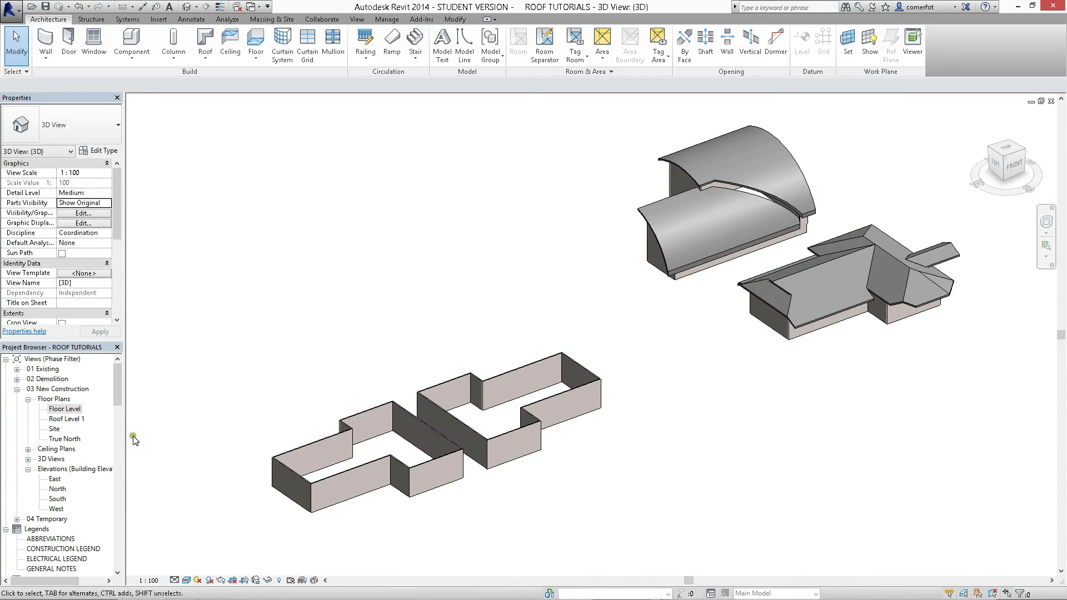
Open the Floor Level floor plan showing the two T-shaped outlines.
left_click(67, 410)
double_click(67, 410)
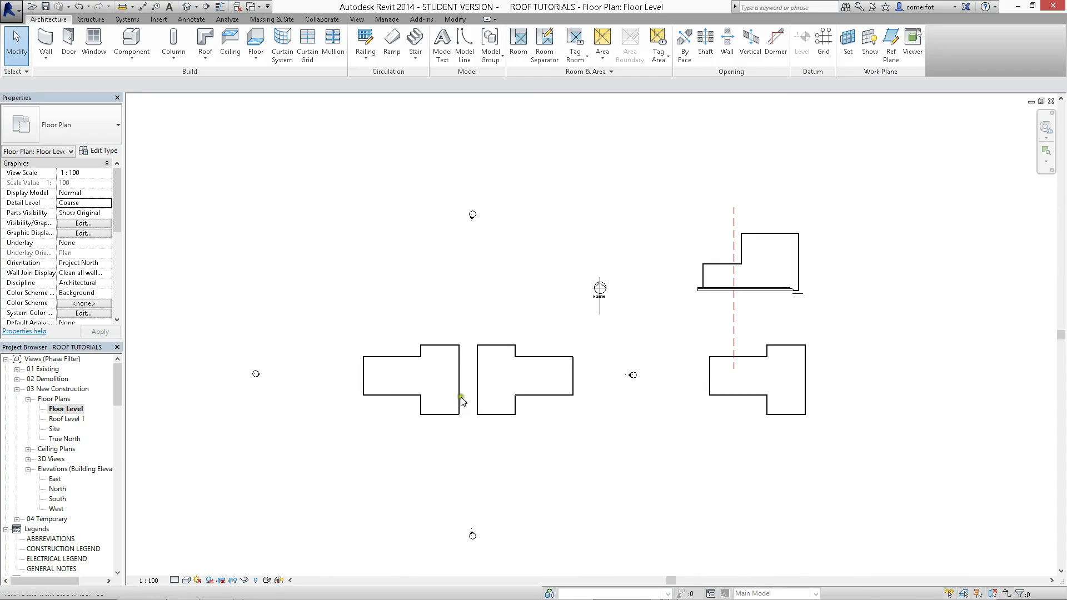
scroll(476, 399, "up", 5)
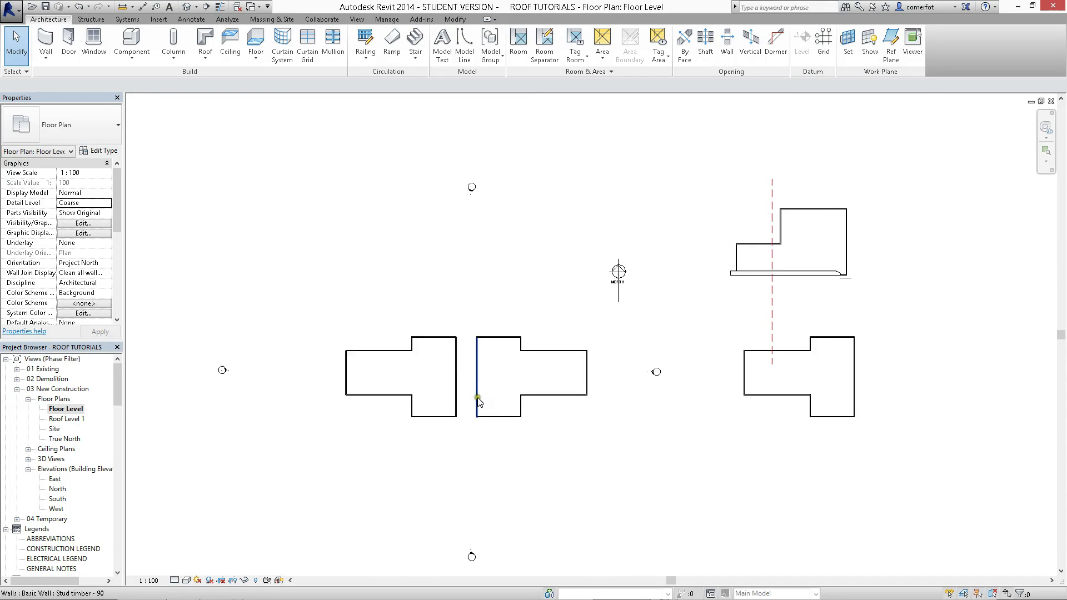
scroll(476, 400, "down", 3)
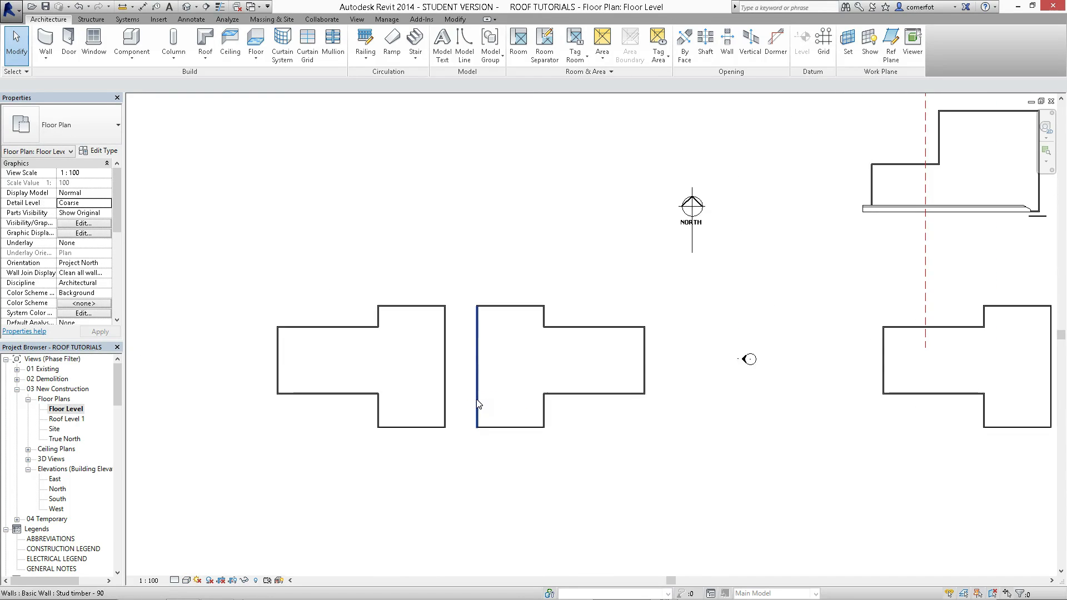
scroll(324, 415, "up", 1)
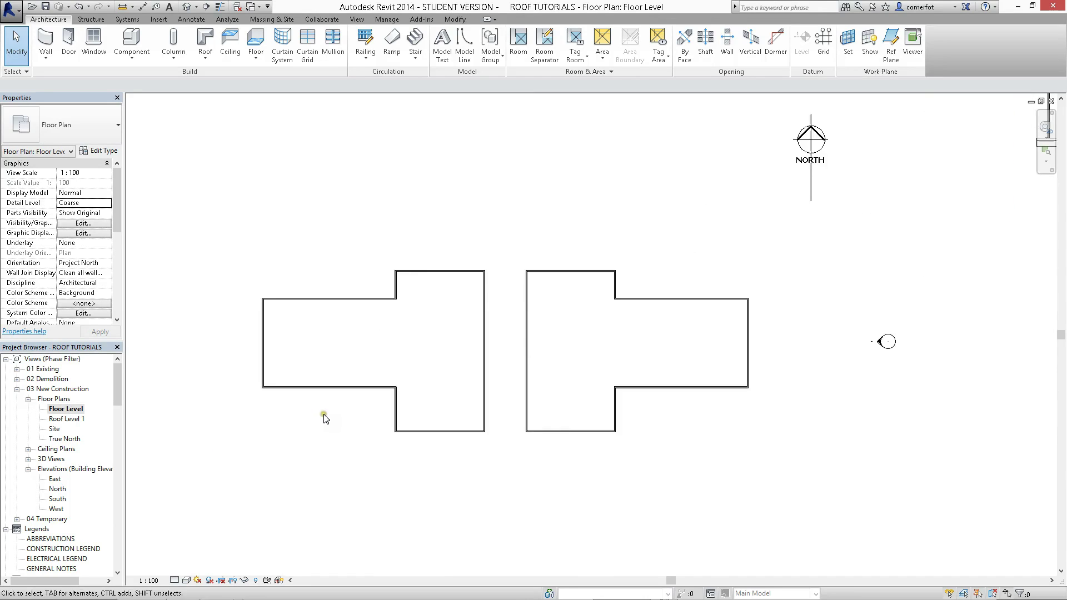
Measure the left building's width and depth with temporary dimensions, then open the East elevation.
left_click(265, 389)
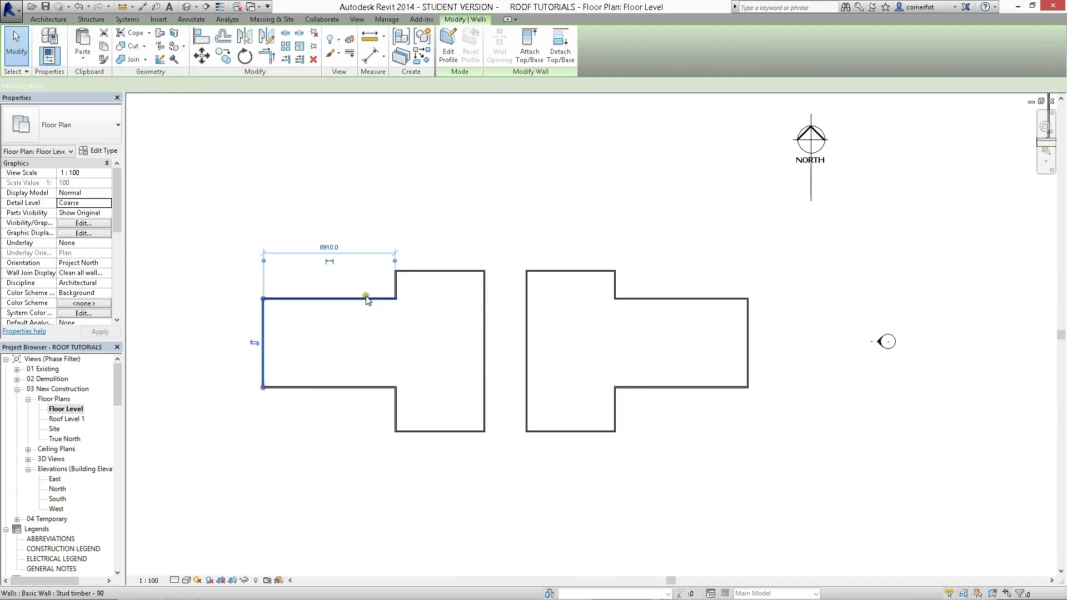
left_click_drag(395, 261, 484, 296)
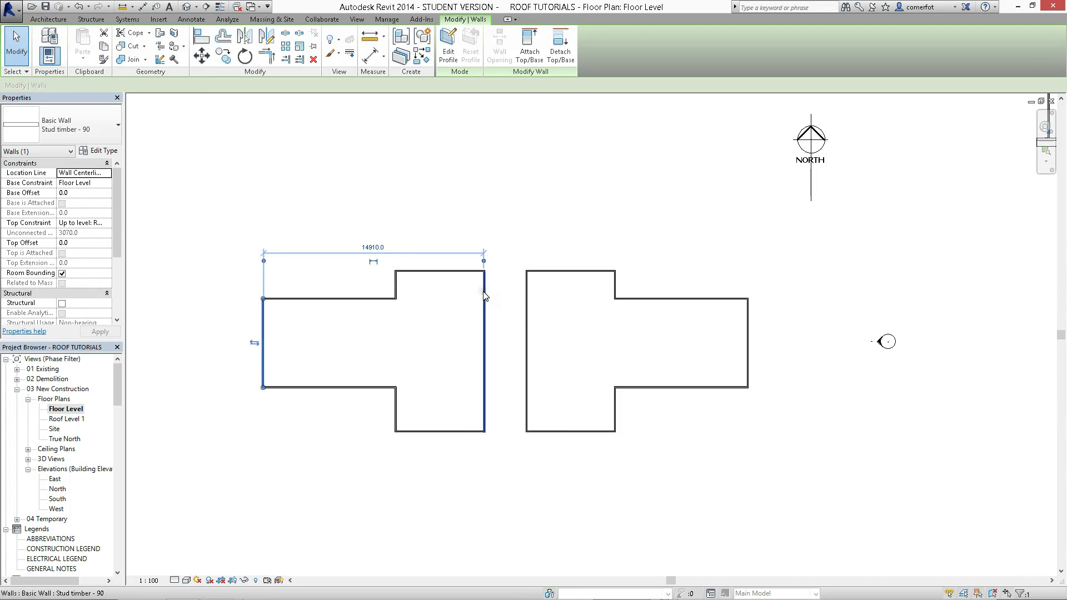
left_click(419, 333)
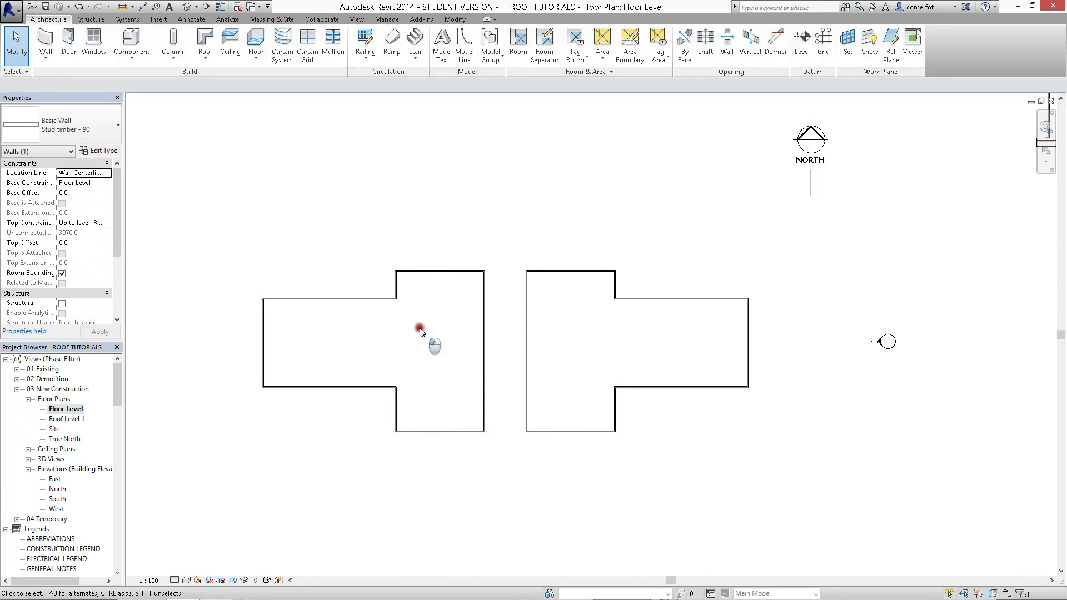
left_click(422, 435)
left_click_drag(351, 387, 409, 279)
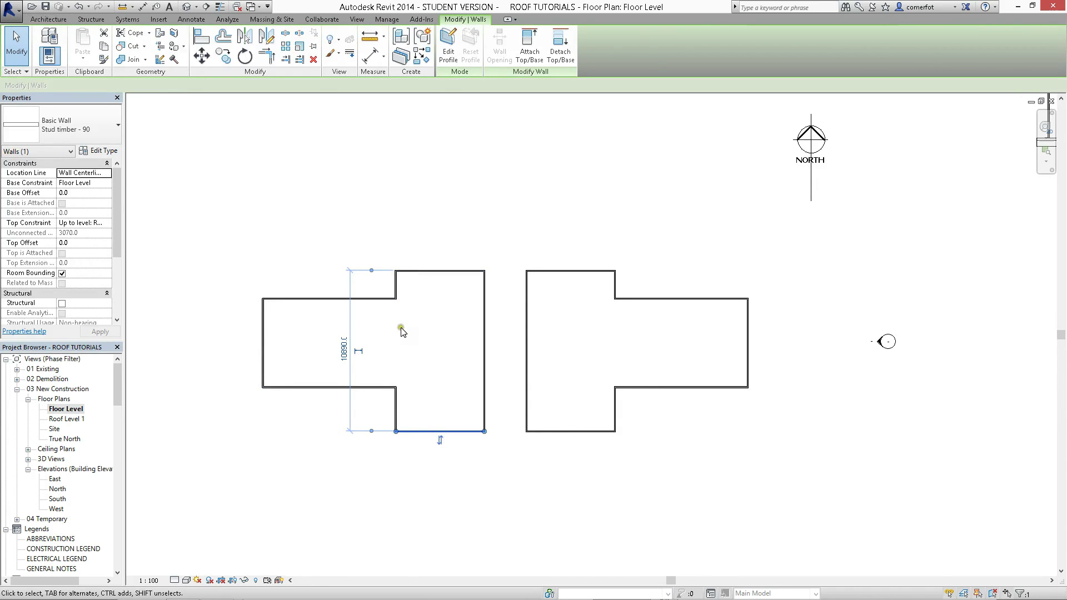
left_click(396, 238)
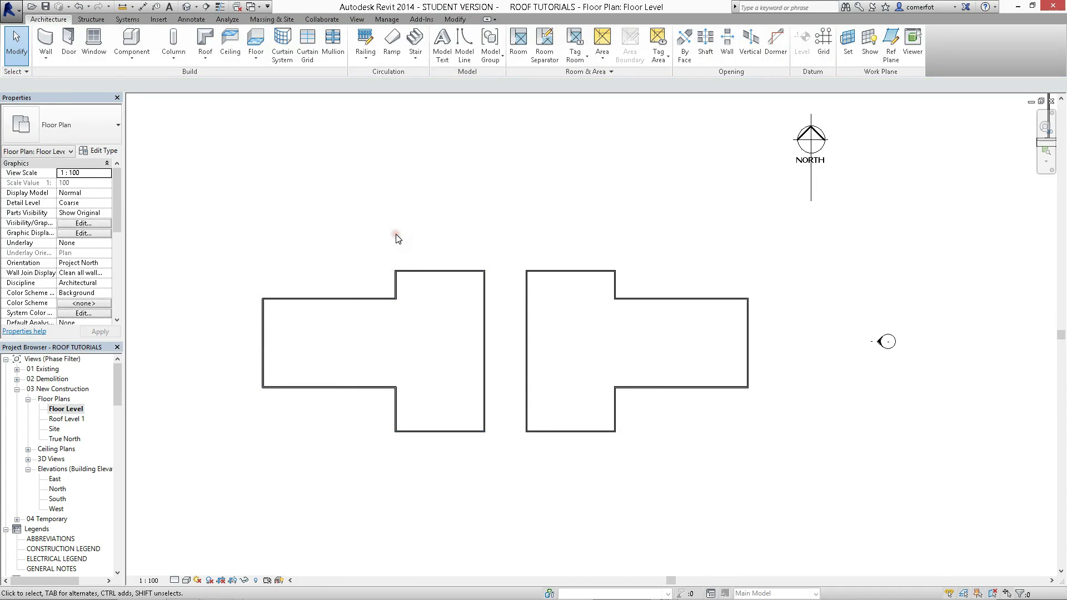
left_click(303, 321)
double_click(67, 419)
left_click(55, 479)
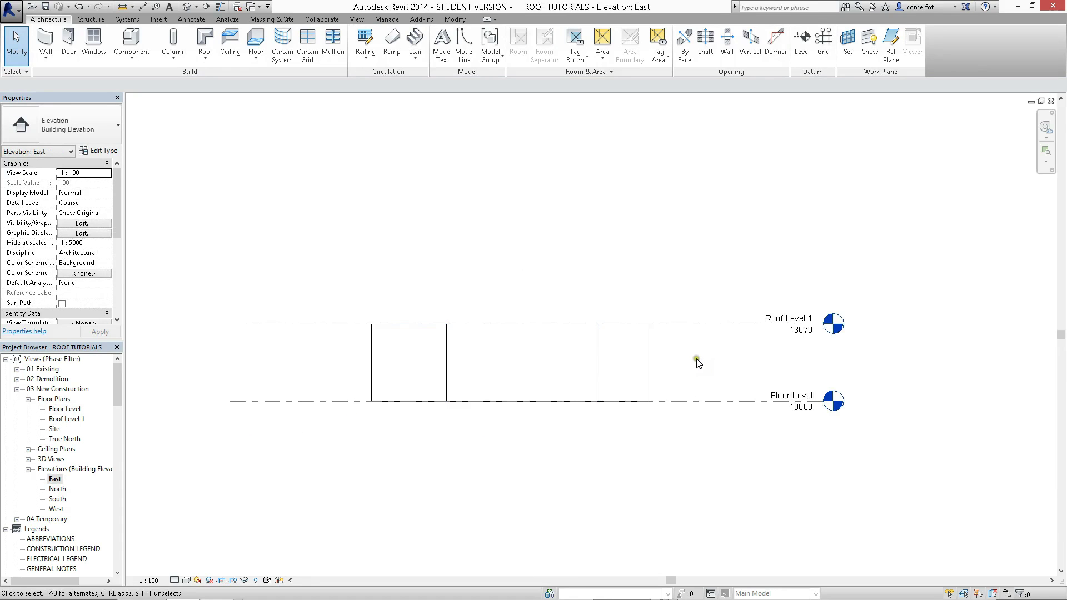
left_click(712, 325)
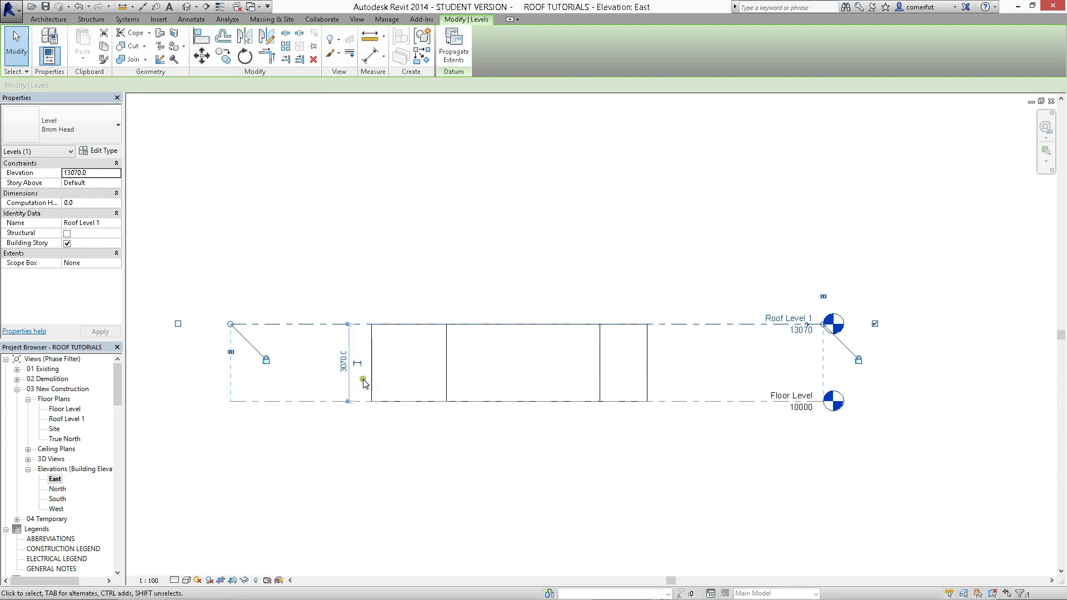
left_click(288, 457)
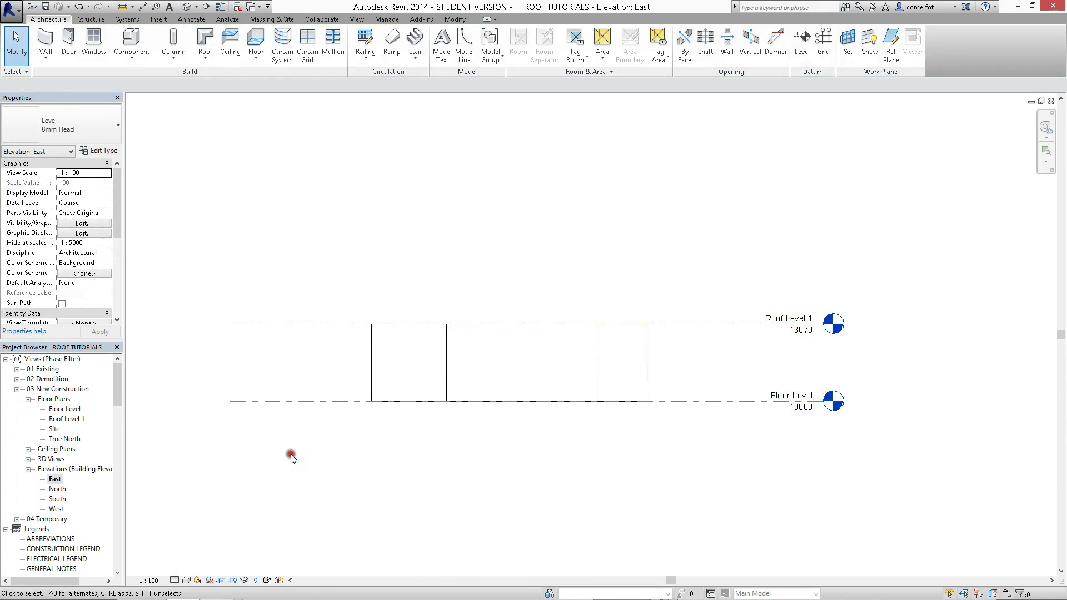
left_click(62, 410)
double_click(64, 412)
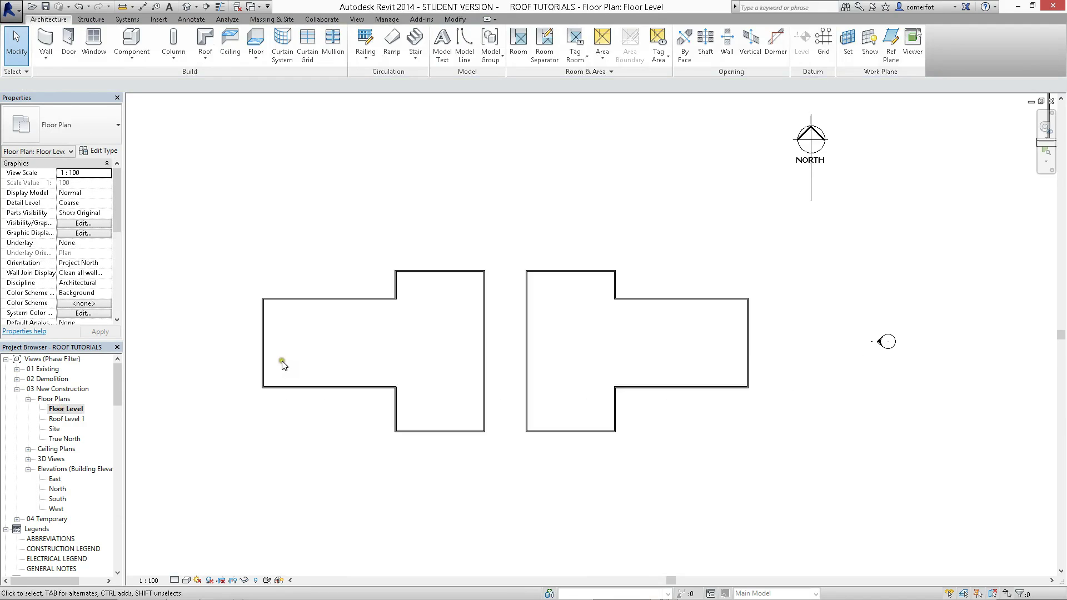
Open the Roof Level 1 plan and frame both T-shaped outlines.
scroll(550, 339, "down", 2)
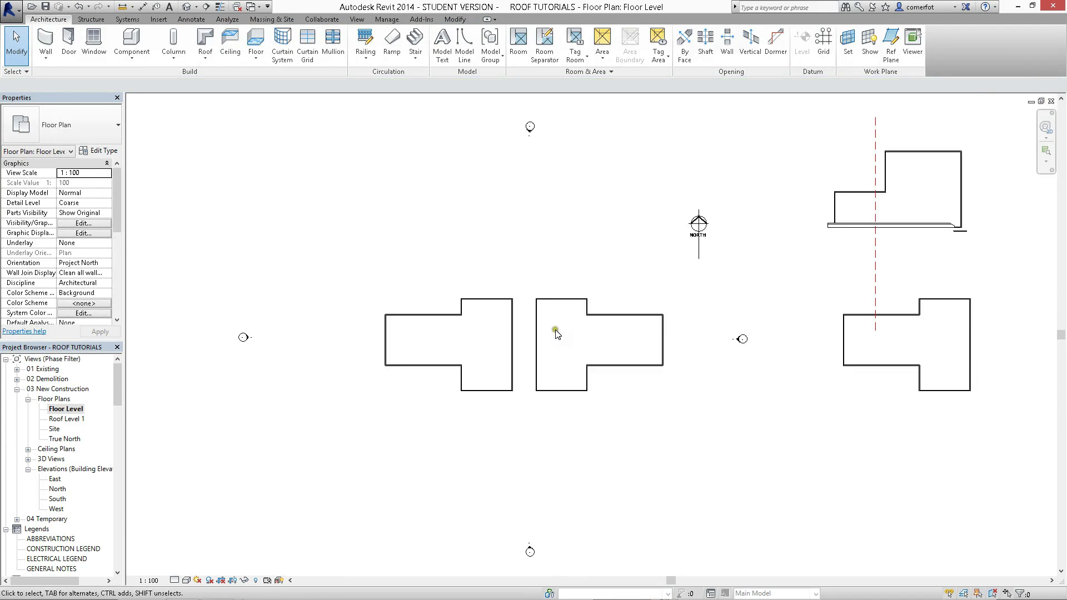
scroll(550, 336, "up", 2)
scroll(548, 291, "down", 2)
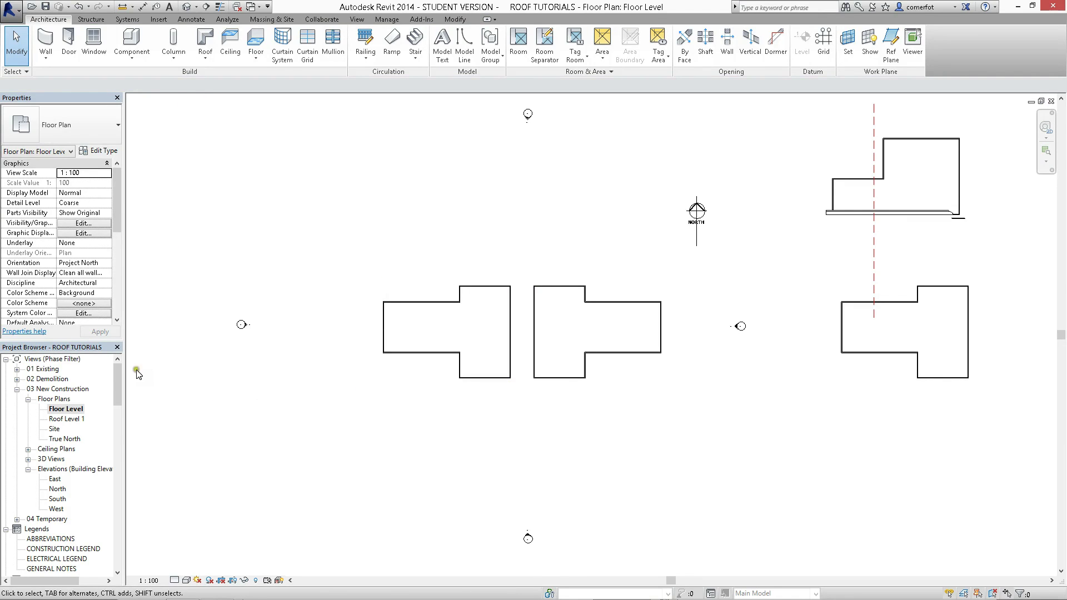
double_click(69, 420)
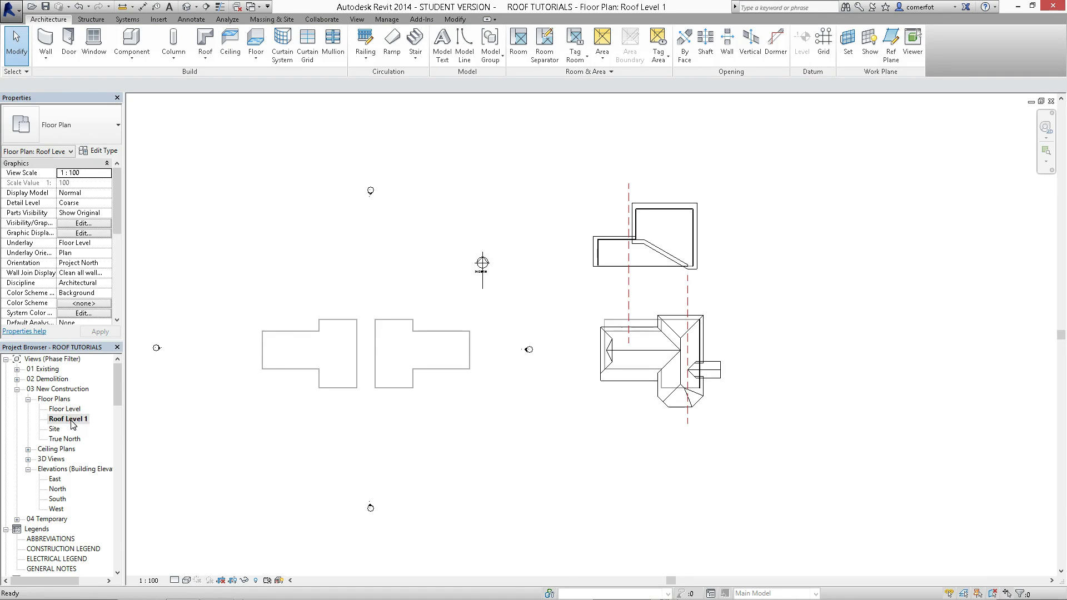
middle_click_drag(327, 340, 528, 314)
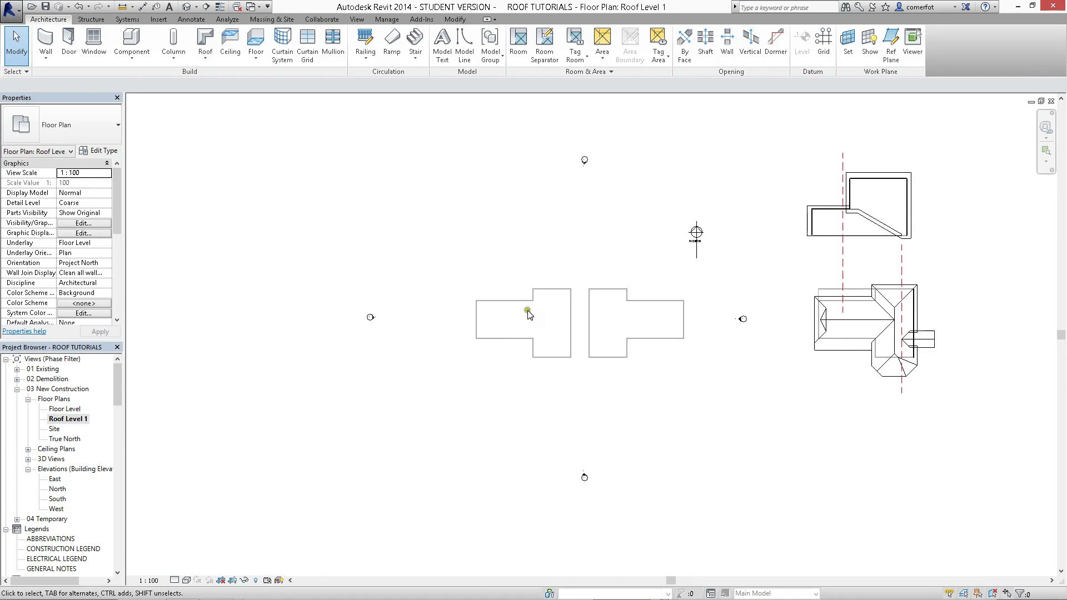
scroll(528, 314, "up", 5)
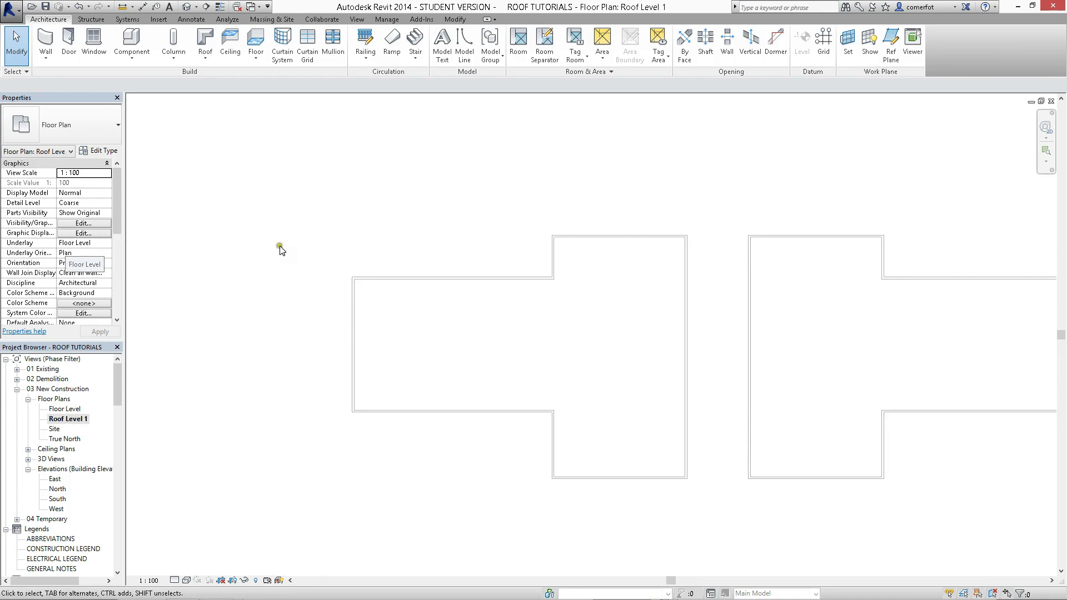
scroll(604, 288, "down", 1)
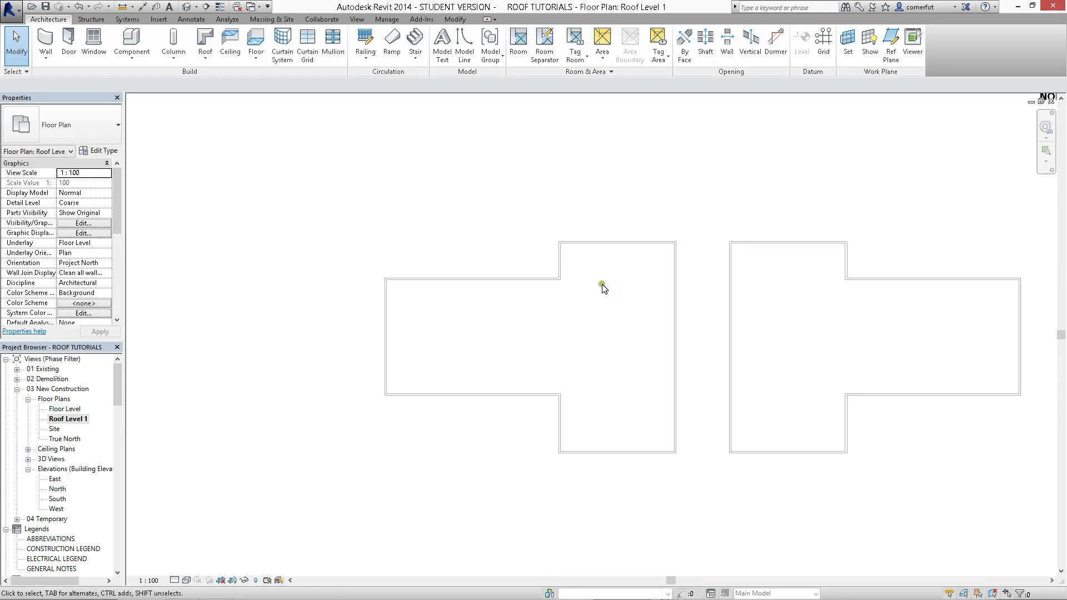
middle_click_drag(604, 289, 571, 283)
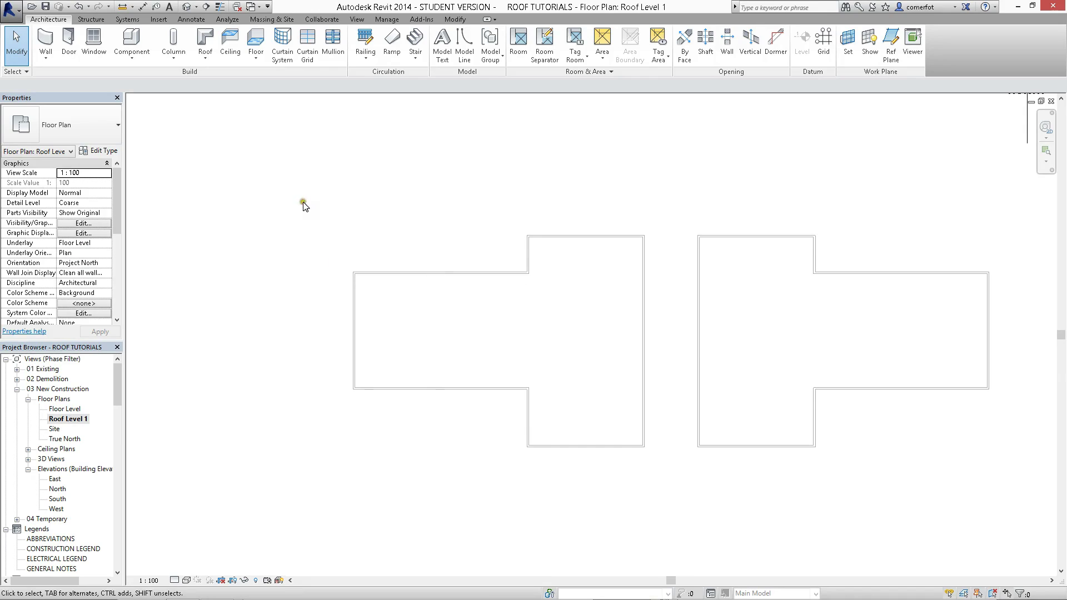
Select the left building's eight walls as a chain and shift them further left.
left_click_drag(303, 205, 669, 488)
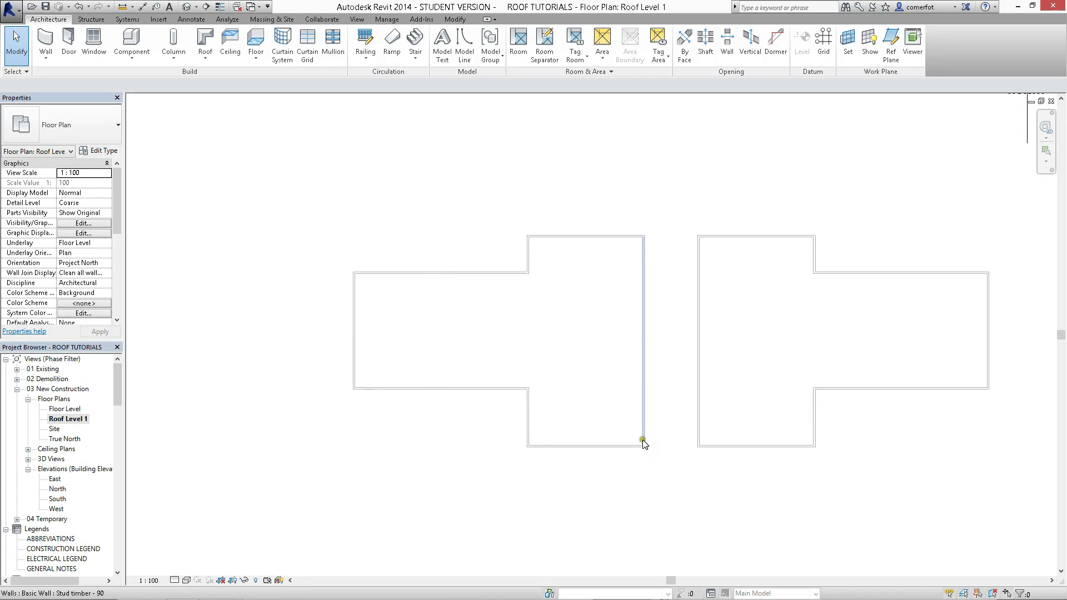
key("Tab")
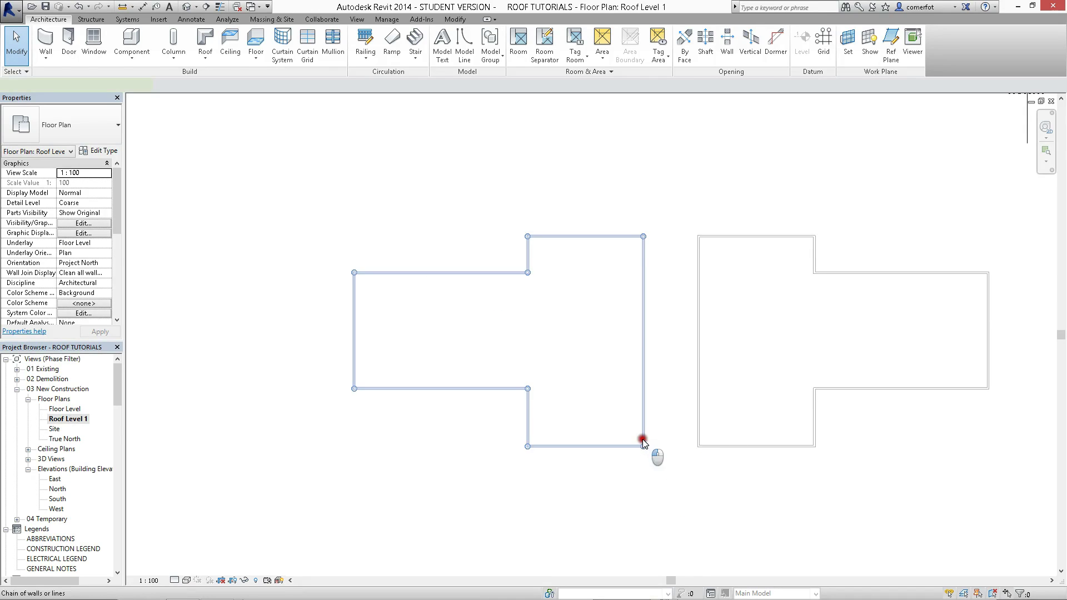
left_click(640, 442)
left_click_drag(631, 446, 602, 446)
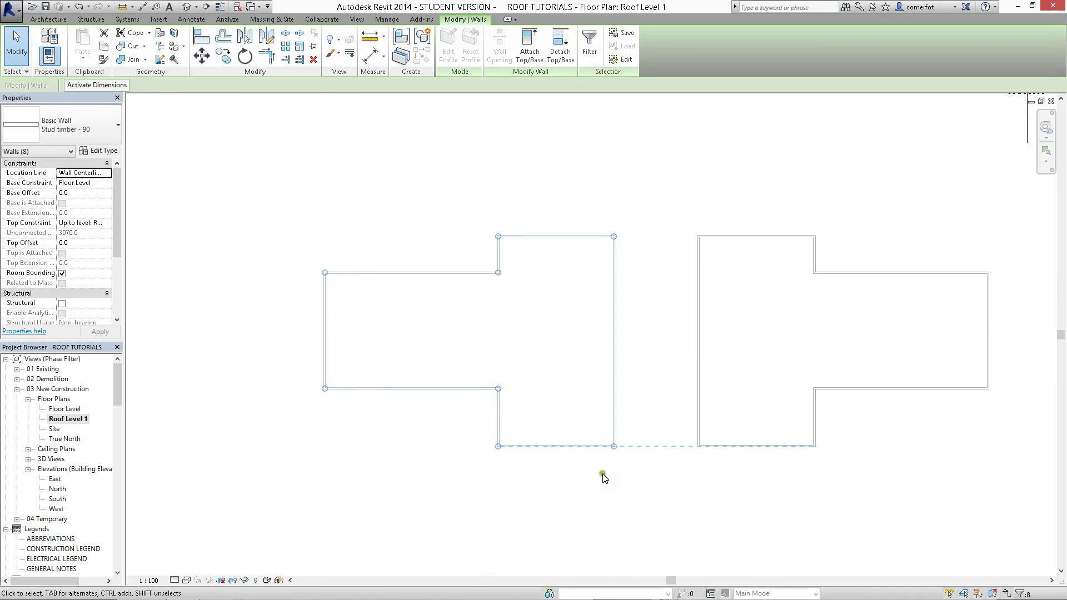
left_click(603, 474)
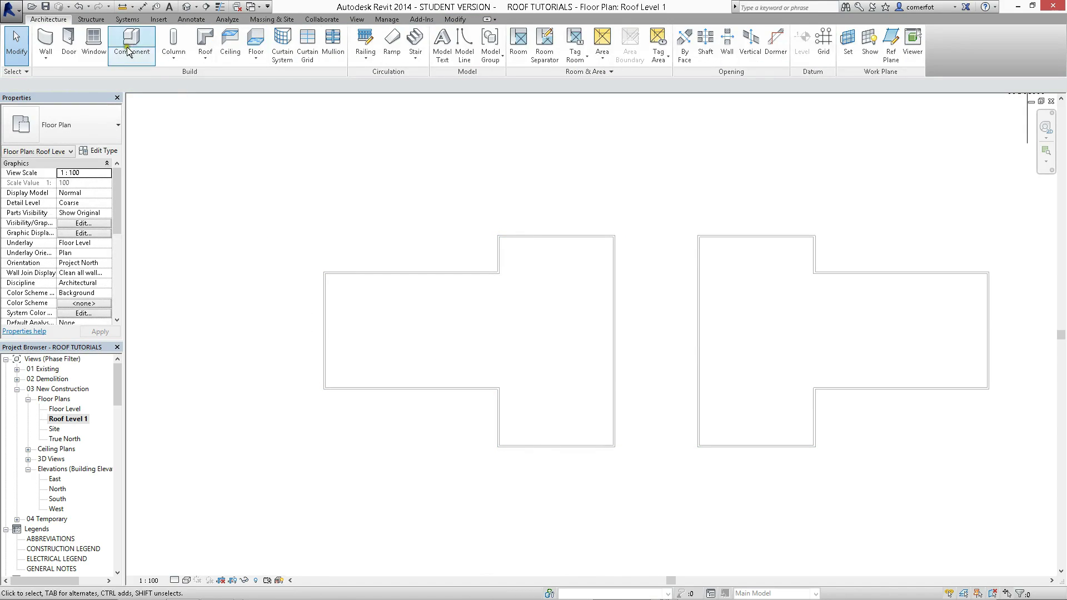
left_click(202, 52)
Start a footprint roof with a 600 overhang that takes its outline from picked walls.
left_click(222, 67)
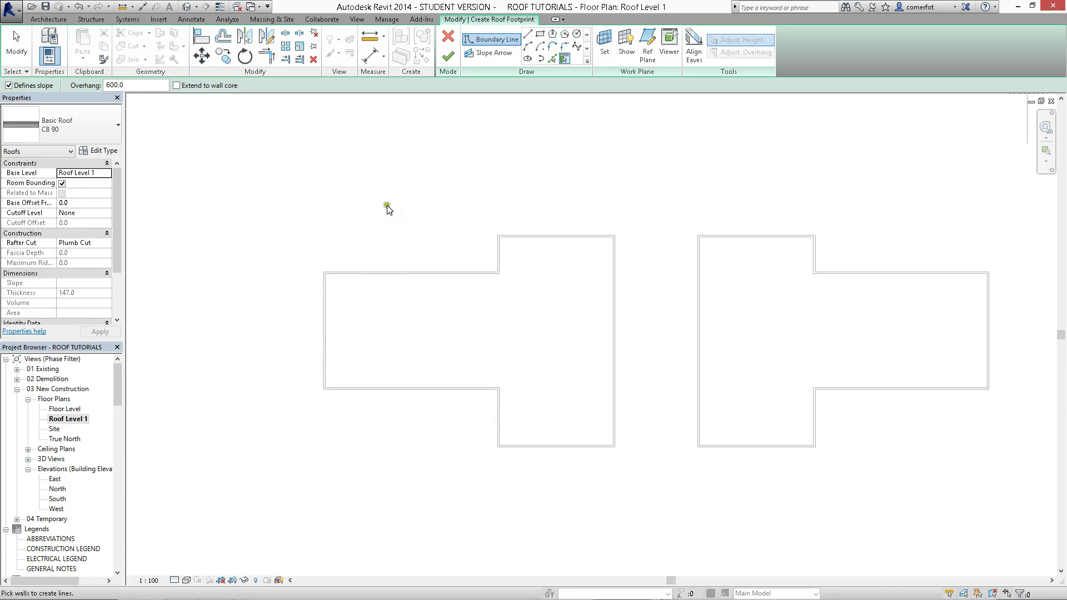
left_click(565, 58)
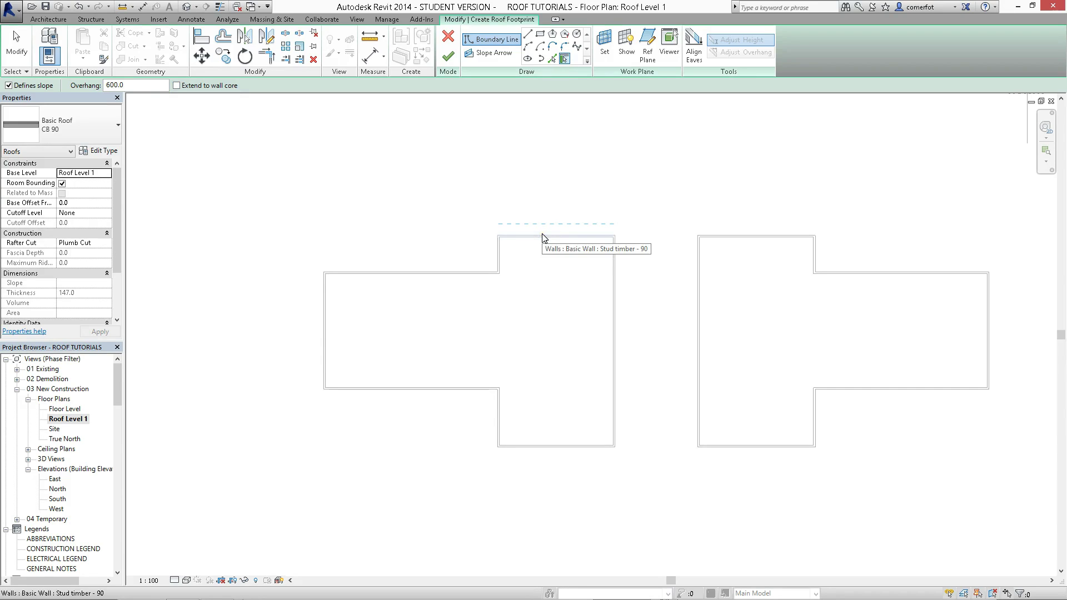
Place boundary lines on the left building's whole wall chain and set their slope to 25°.
key("Tab")
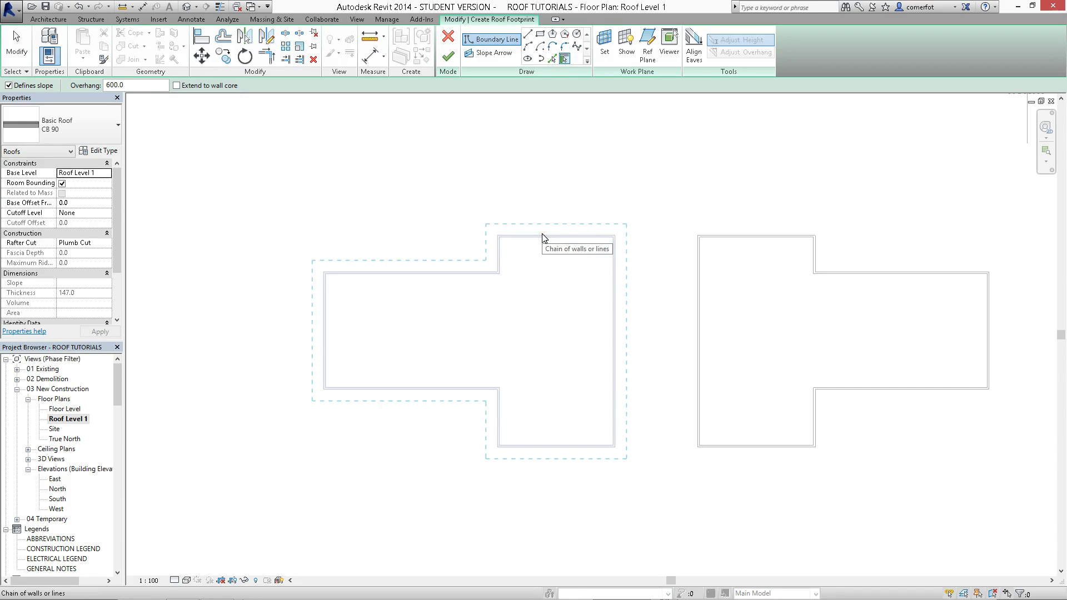
left_click(543, 238)
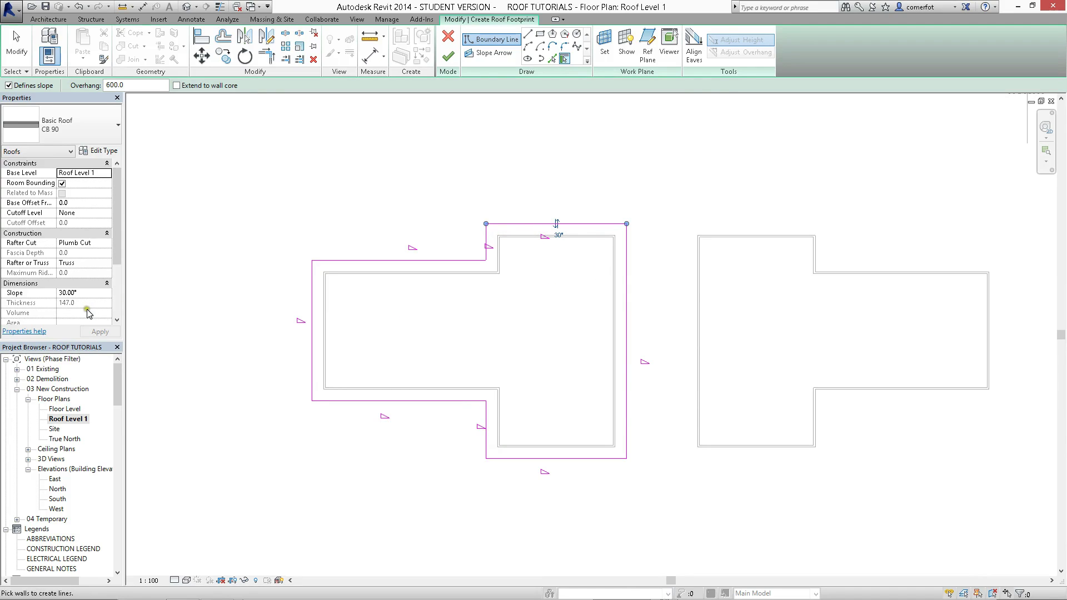
left_click(74, 293)
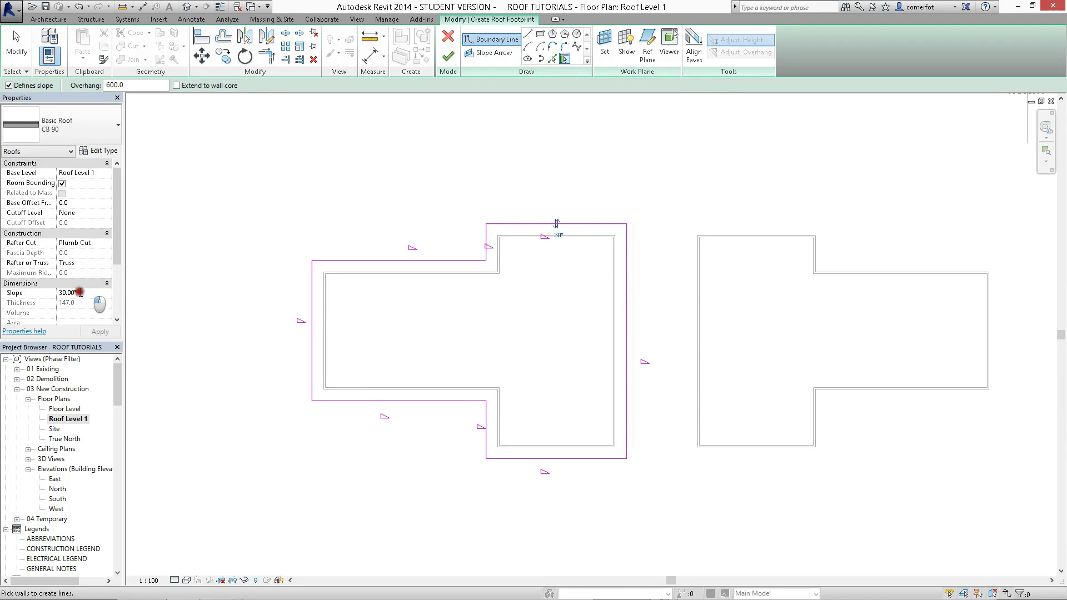
type("25")
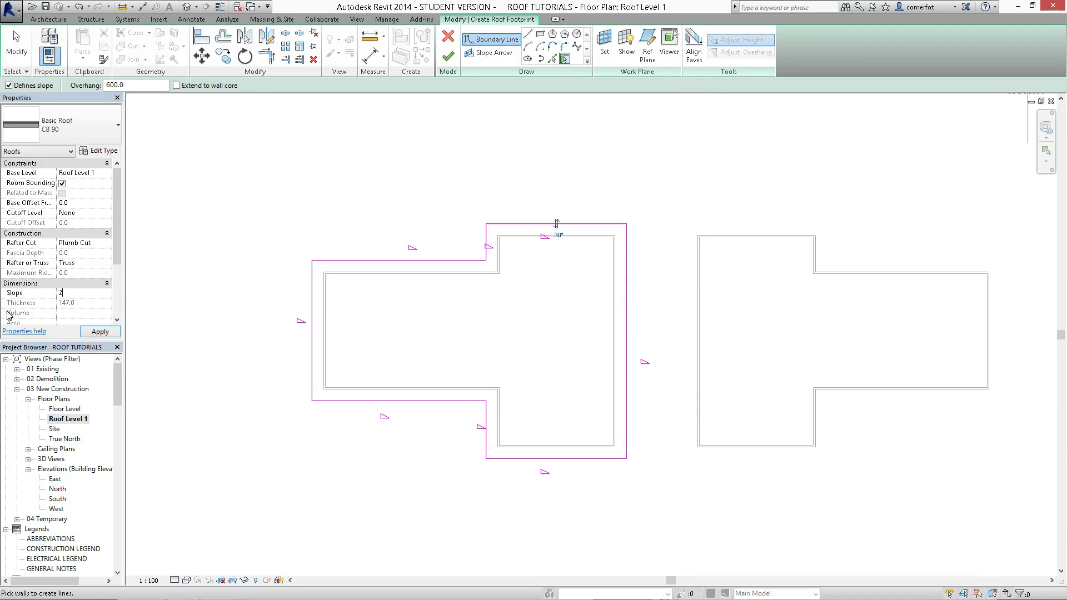
left_click(104, 333)
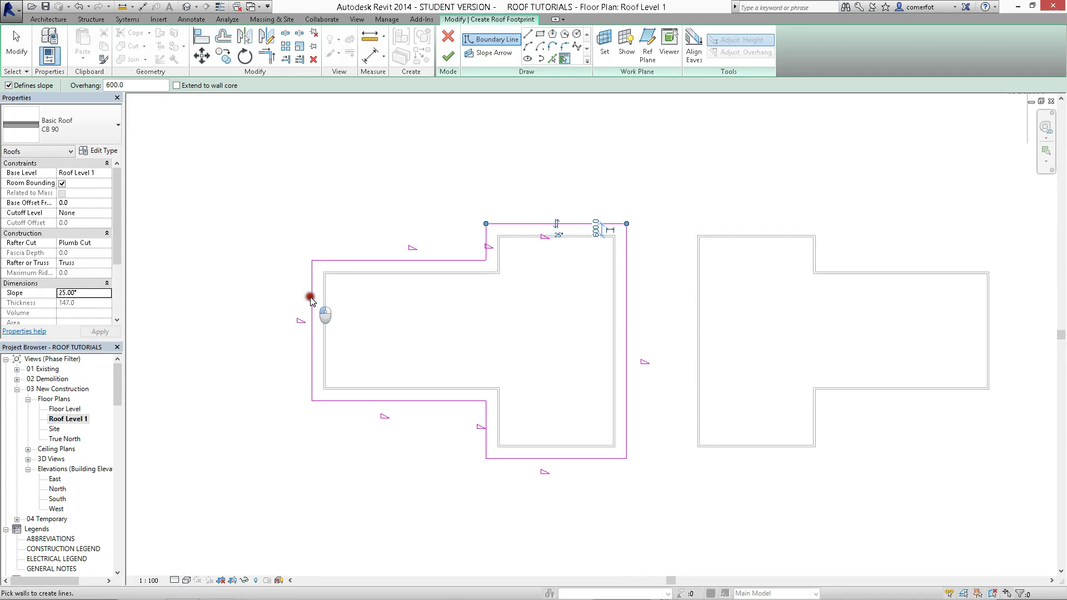
Check the slope and overhang on the left and bottom boundary edges.
key("Escape")
key("Escape")
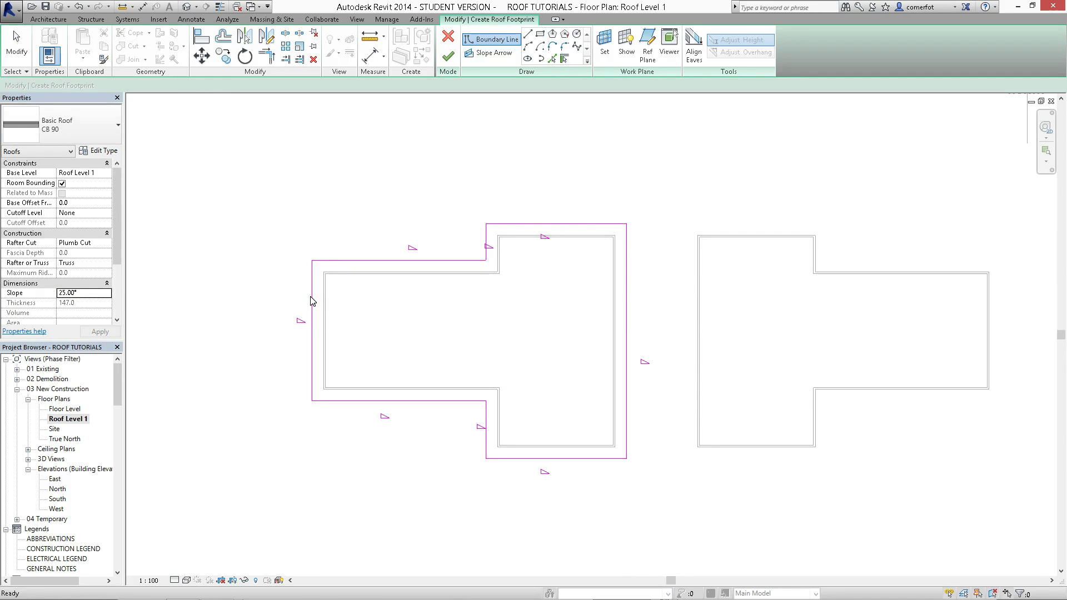
left_click(310, 297)
left_click(242, 278)
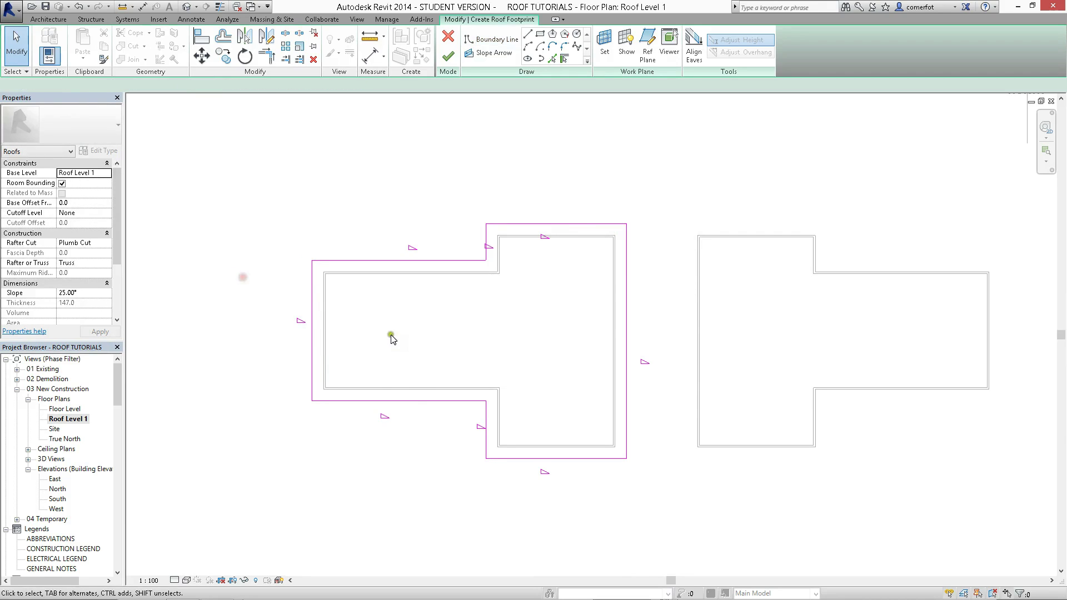
left_click(418, 403)
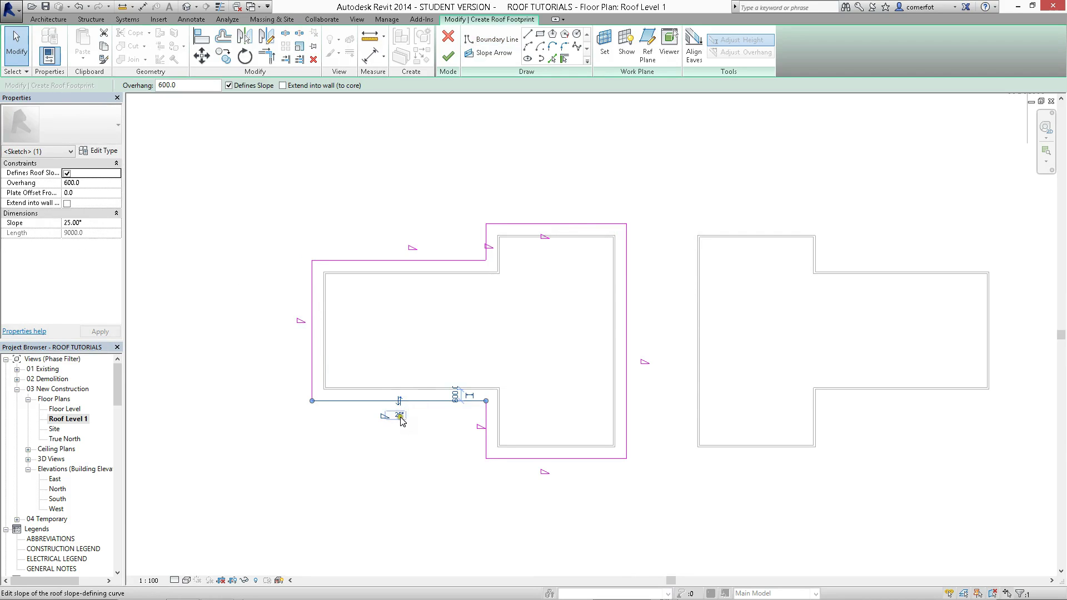
left_click(550, 458)
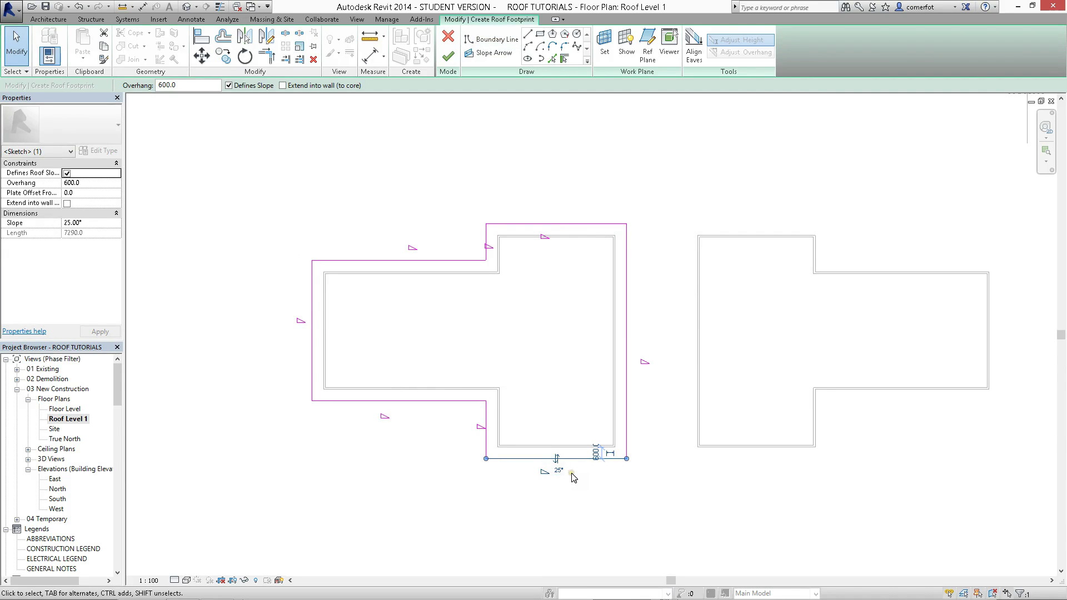
left_click(439, 428)
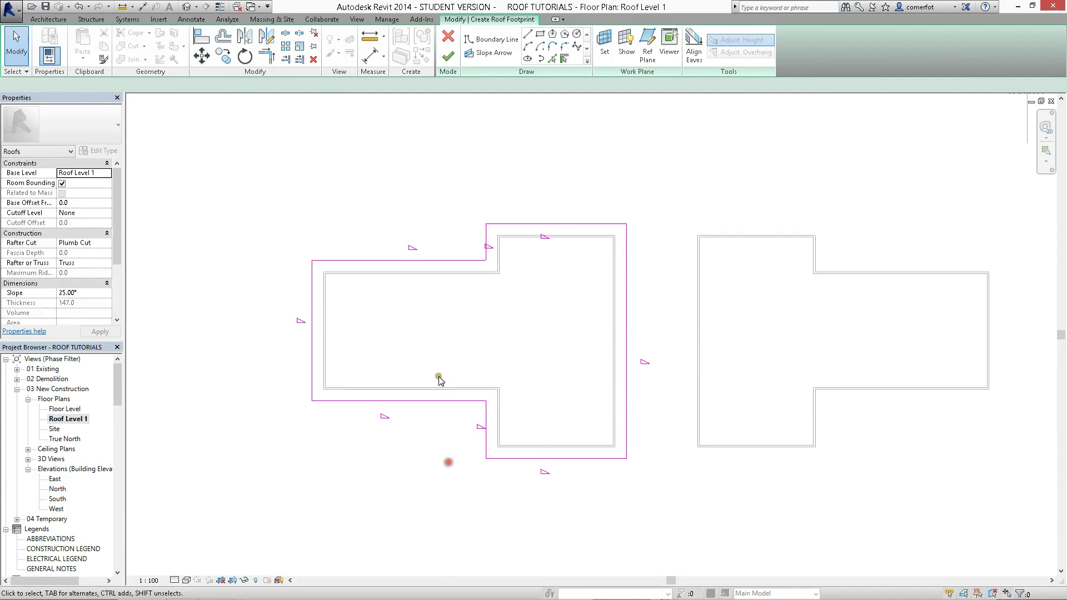
Finish the 25° hipped roof over the left building and inspect it in the 3D view.
left_click(450, 56)
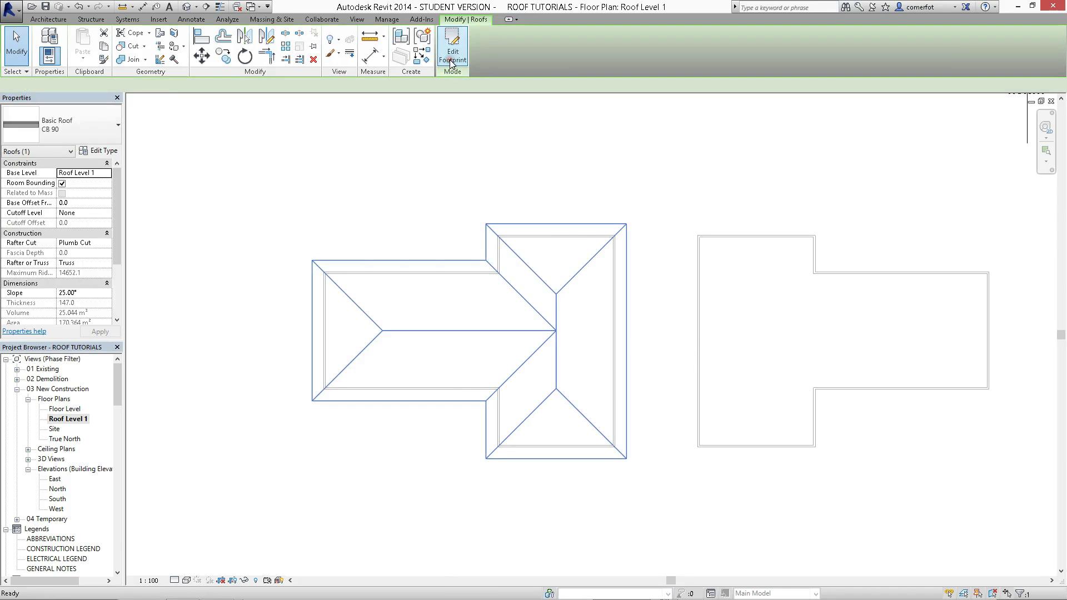
left_click(469, 184)
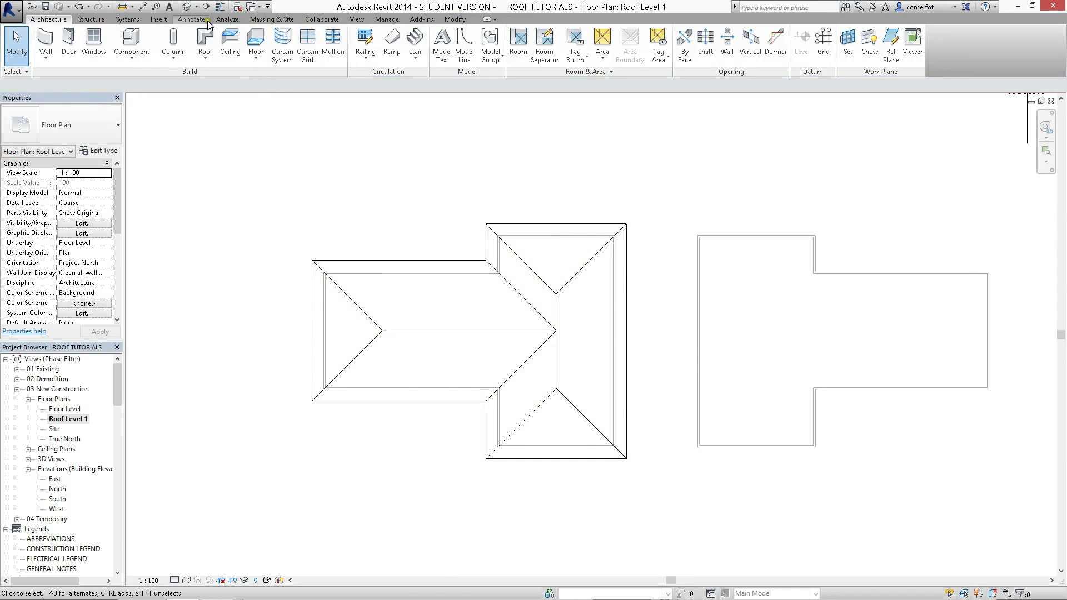
left_click(187, 7)
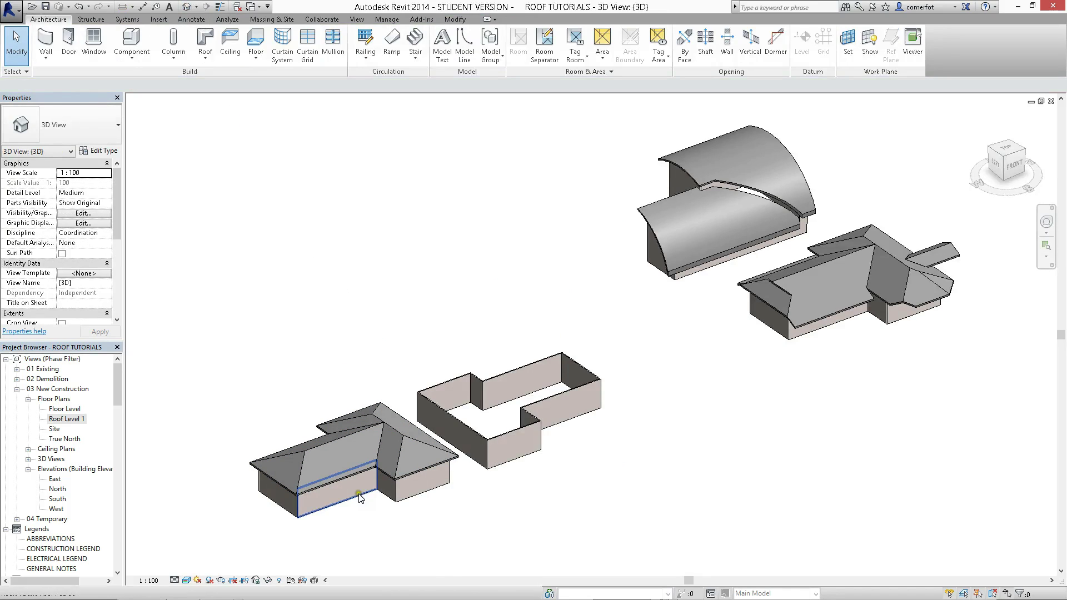
left_click(355, 475)
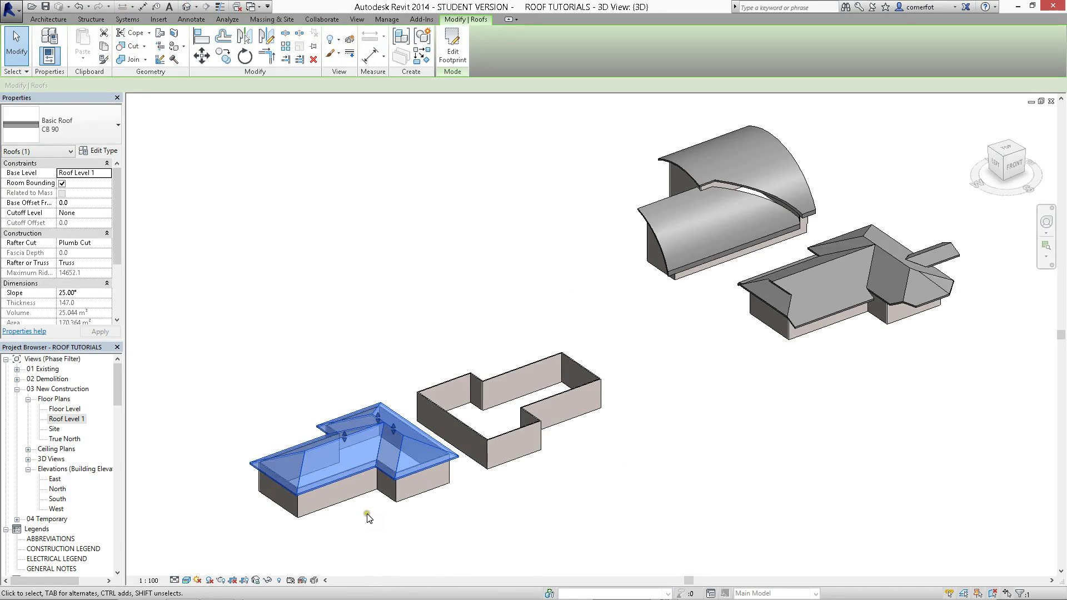
left_click(374, 518)
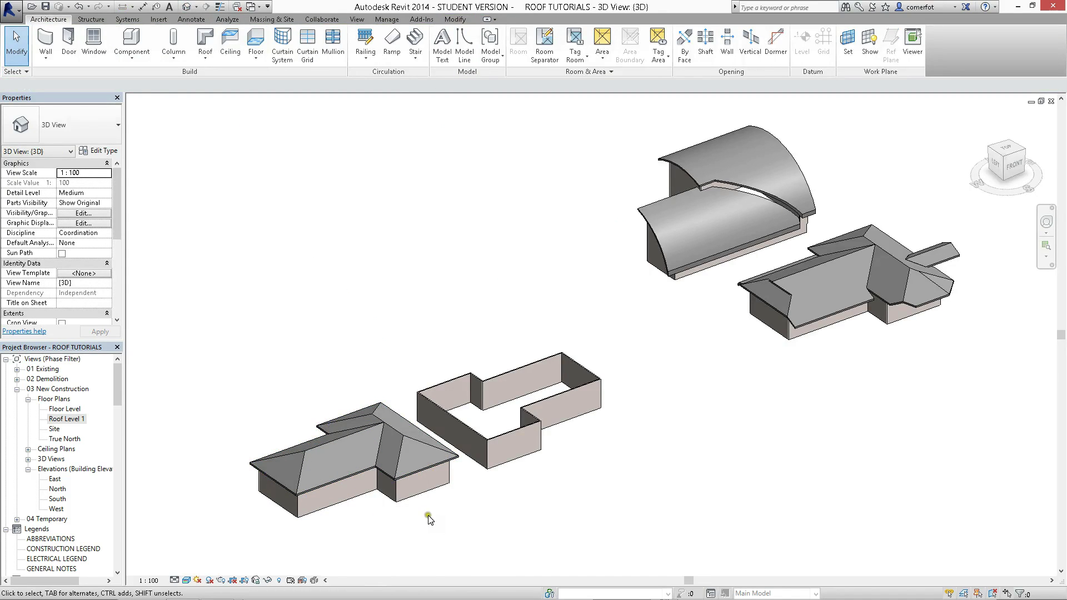
mouse_move(426, 515)
middle_mouse_down("shift")
mouse_move(409, 514)
mouse_move(425, 514)
middle_mouse_up("shift")
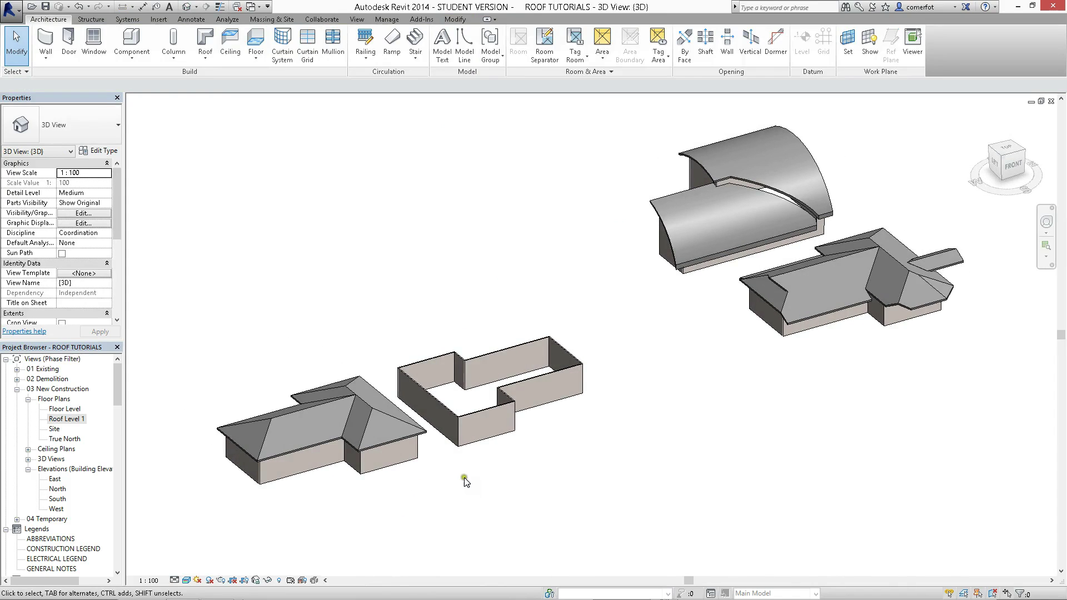
middle_click_drag(464, 478, 638, 443)
scroll(625, 443, "up", 3)
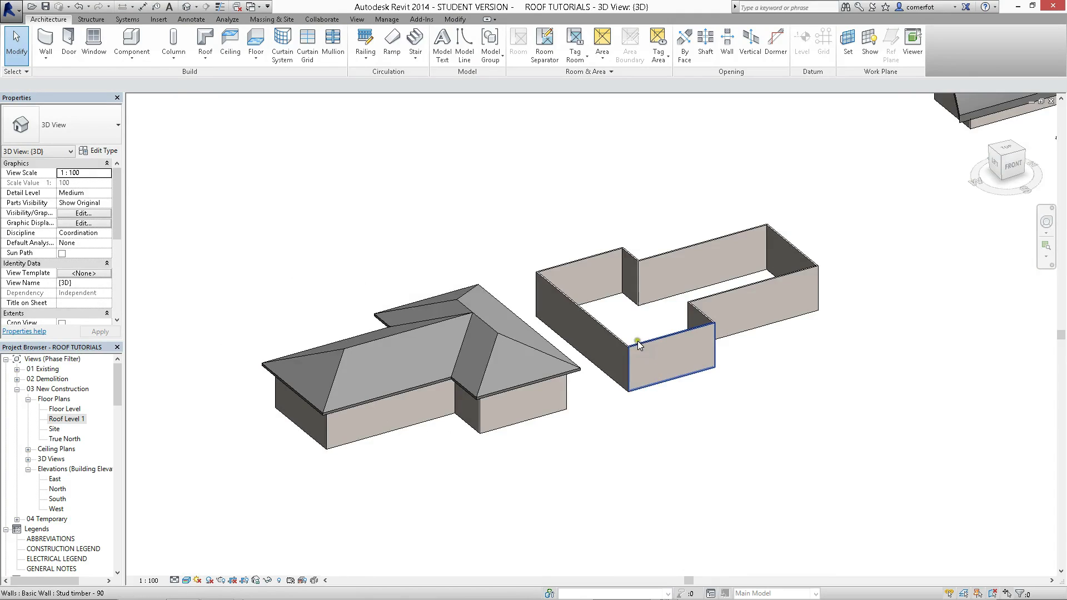
scroll(631, 354, "down", 2)
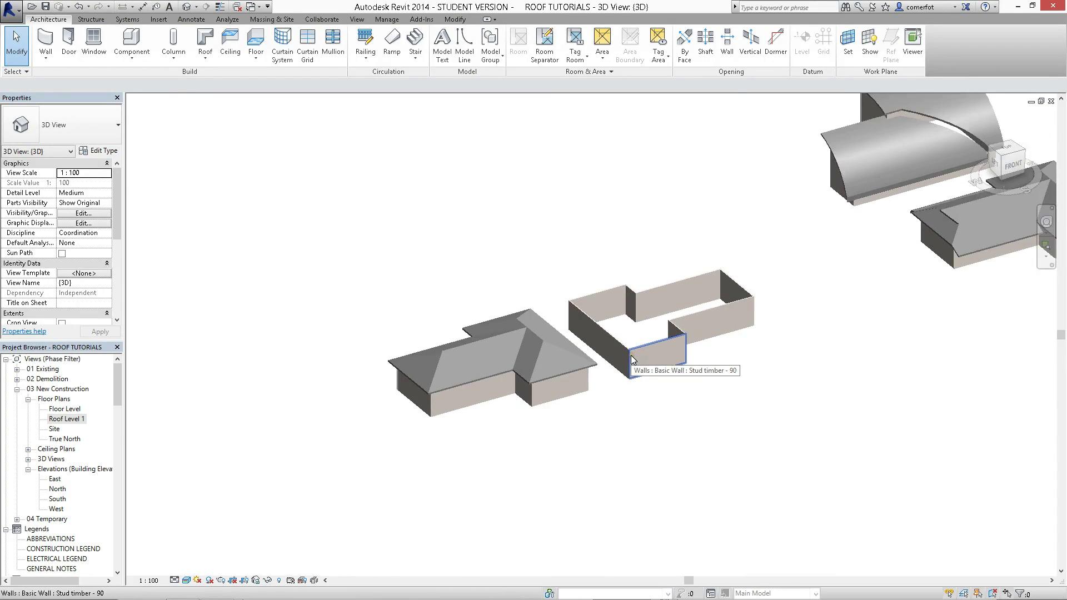
Return to Roof Level 1 and start a second footprint roof beside the right building.
double_click(68, 419)
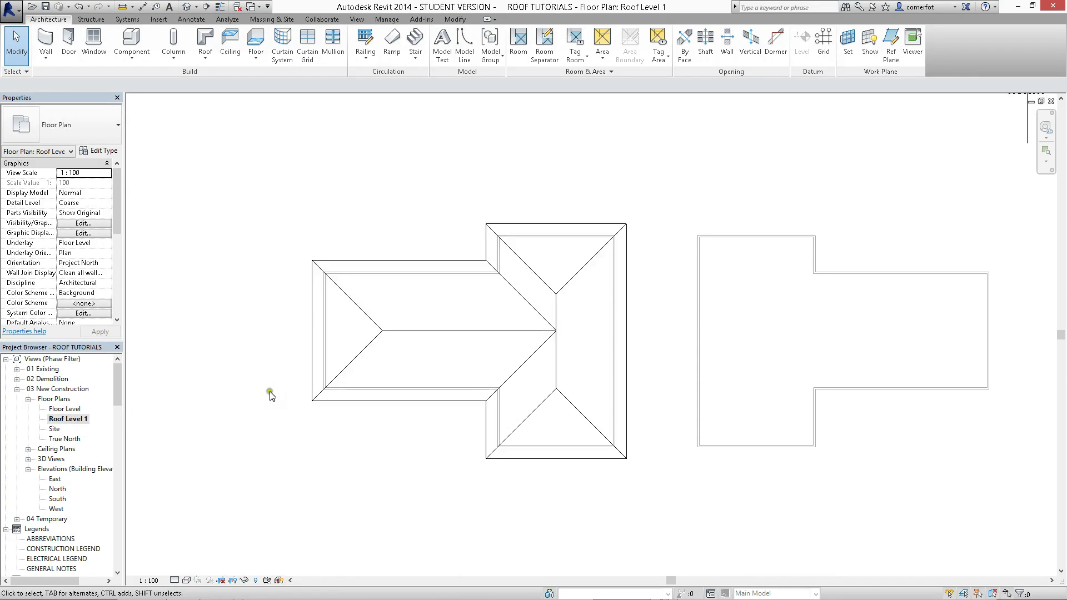
middle_click_drag(664, 350, 564, 341)
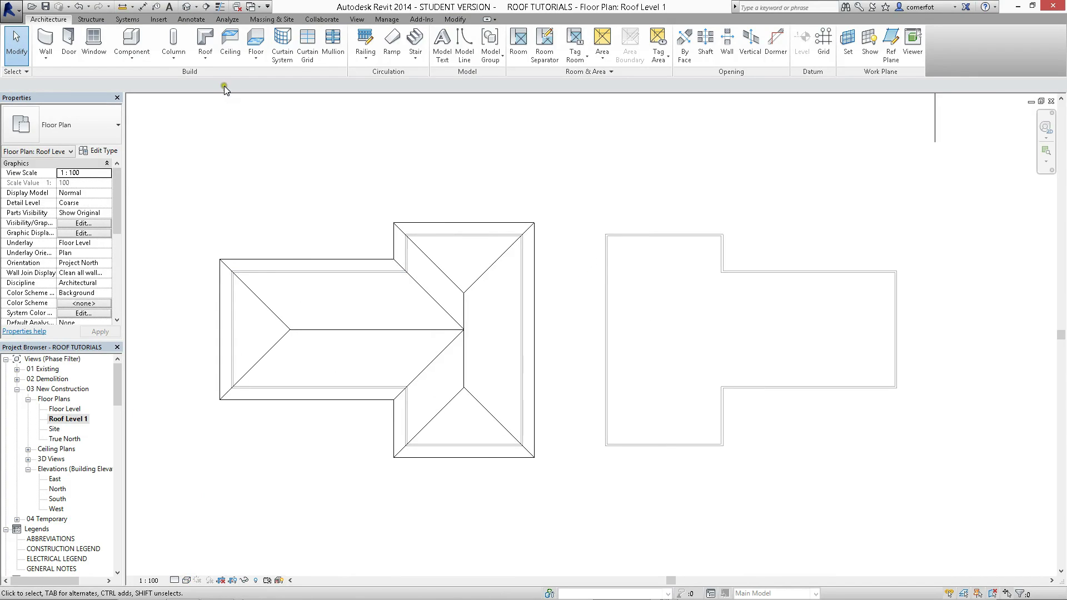
left_click(204, 39)
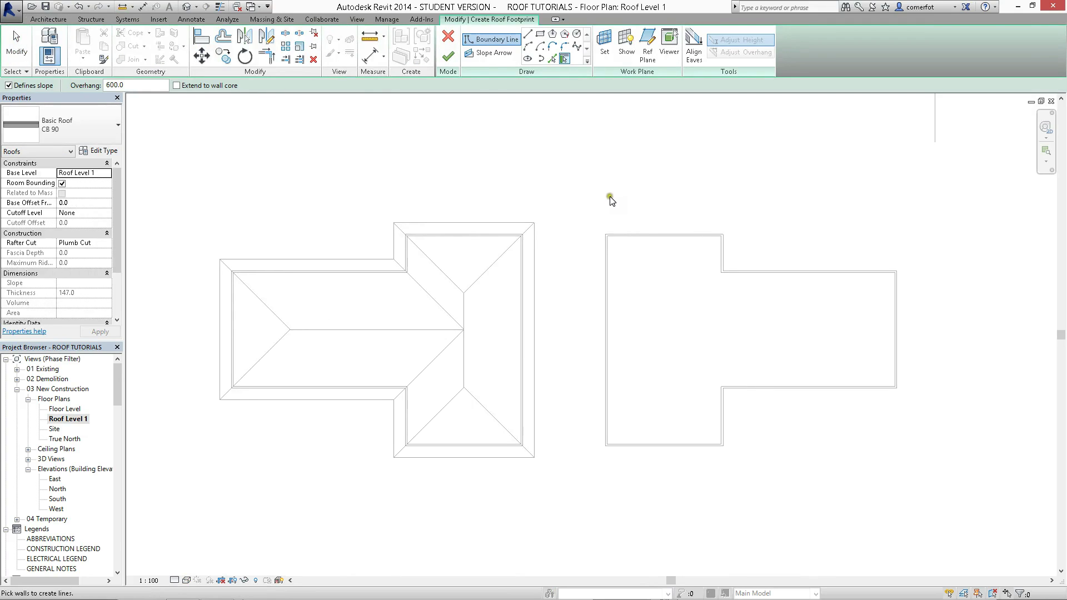
mouse_move(611, 200)
middle_mouse_down()
mouse_move(531, 195)
mouse_move(543, 185)
middle_mouse_up()
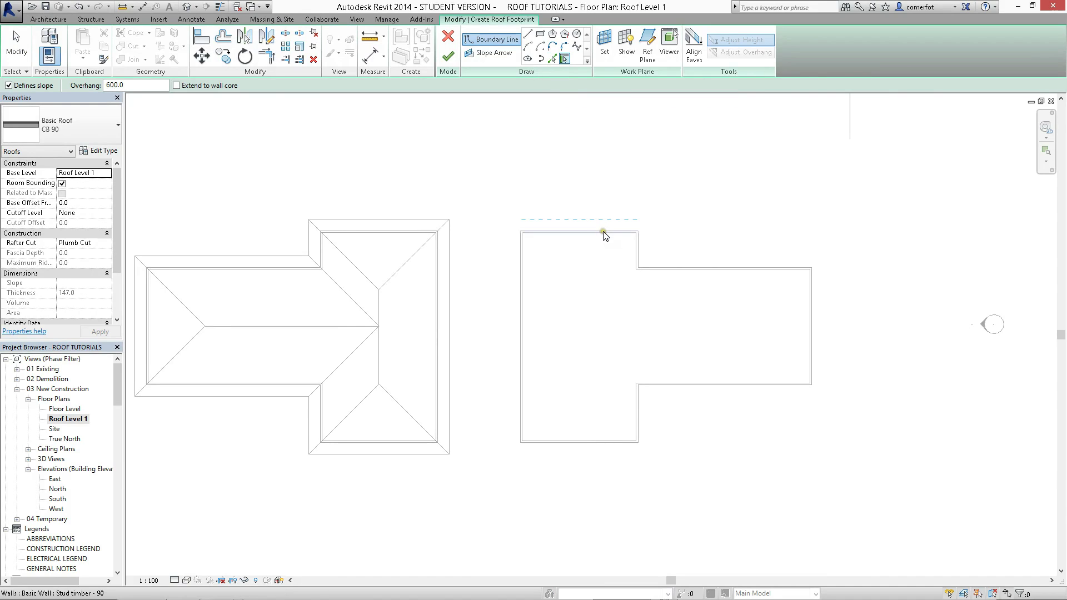
Switch the boundary tool to Pick Lines with a 600 offset.
left_click(554, 58)
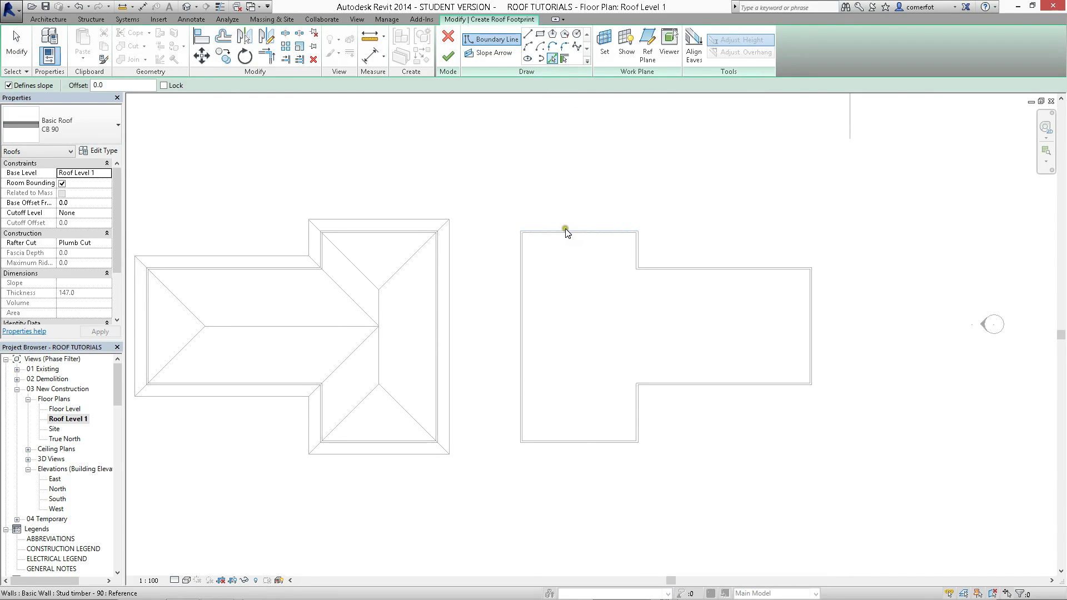
double_click(102, 86)
left_click(69, 86)
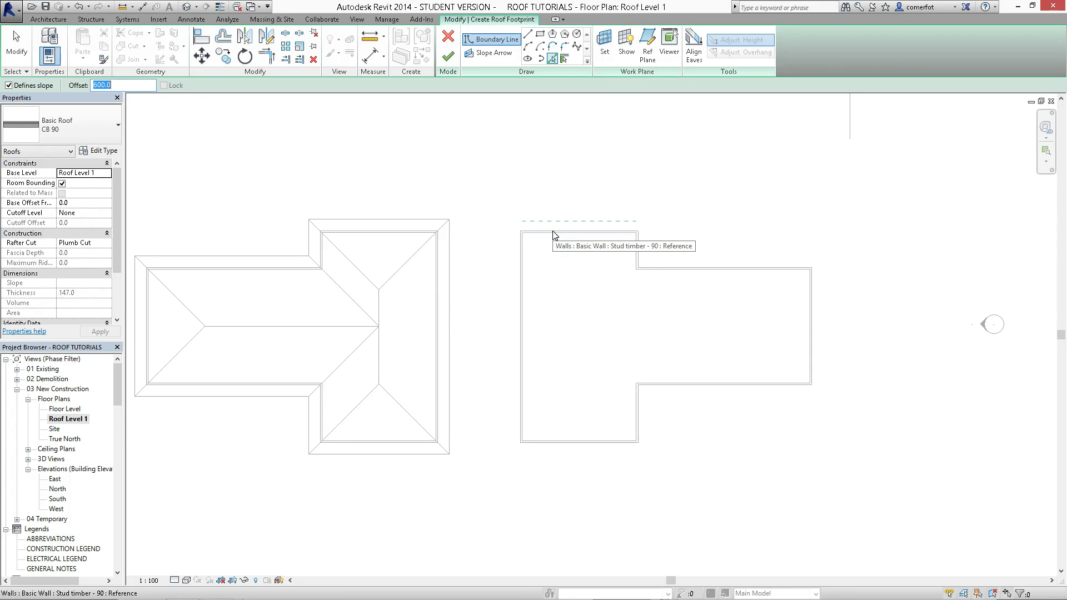
Pick all eight walls of the right building to trace its offset boundary lines.
left_click(521, 258)
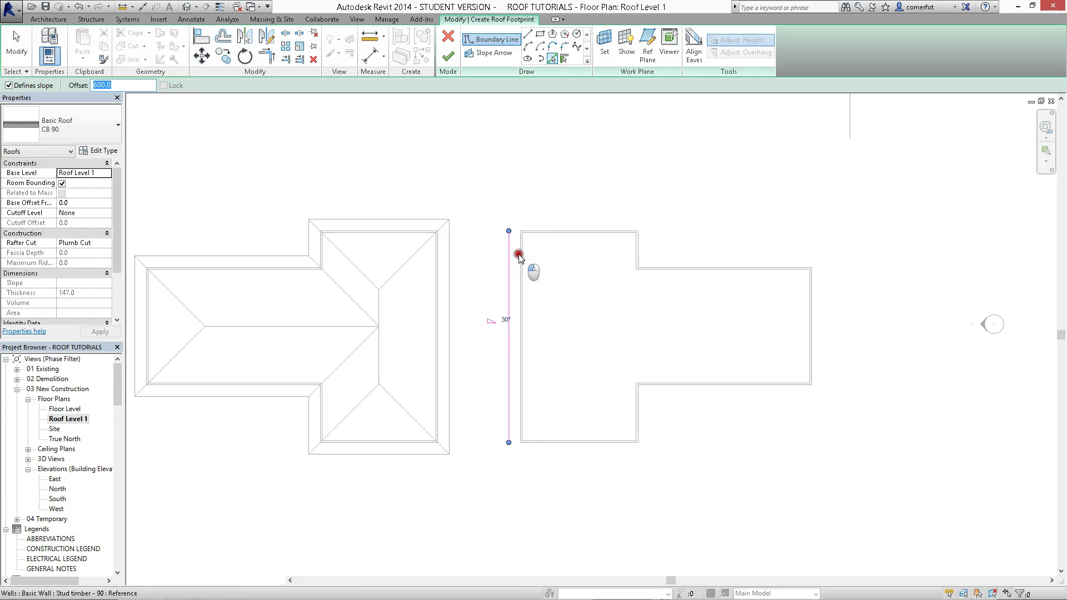
left_click(550, 225)
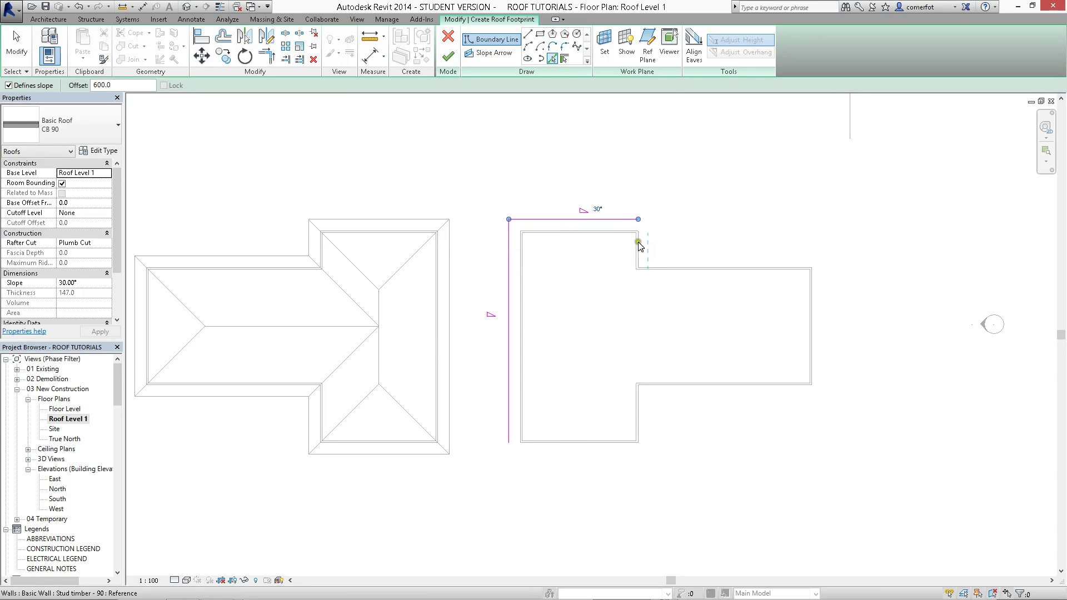
left_click(641, 244)
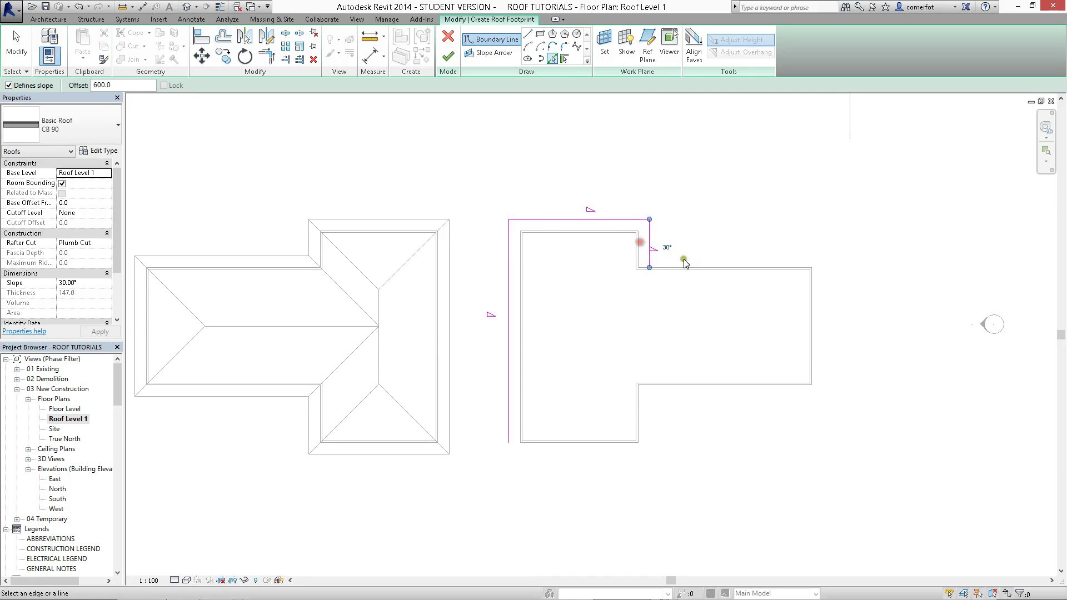
left_click(684, 266)
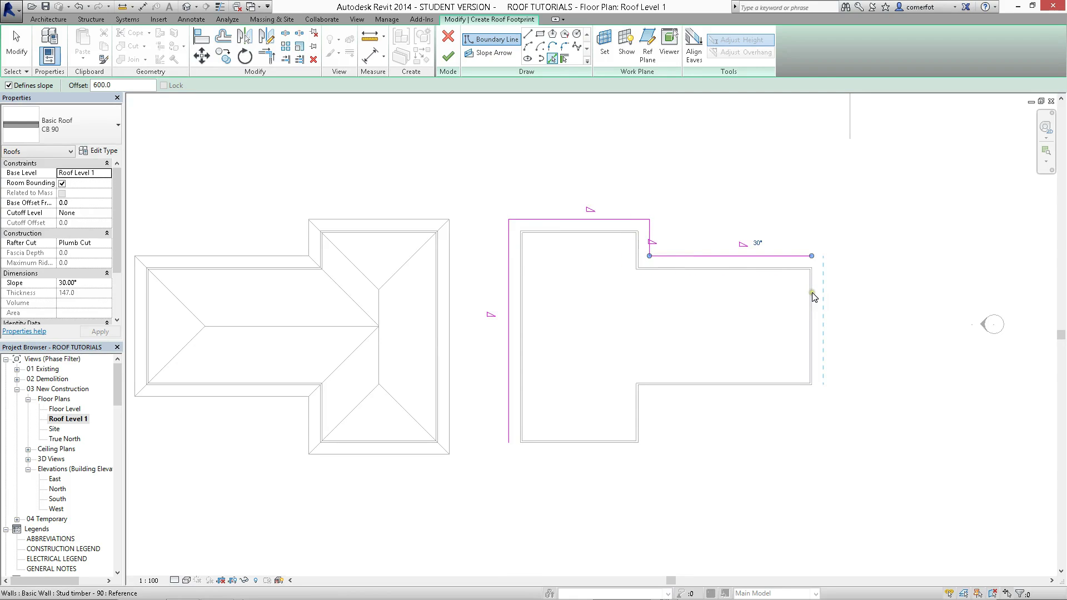
left_click(819, 318)
left_click(767, 387)
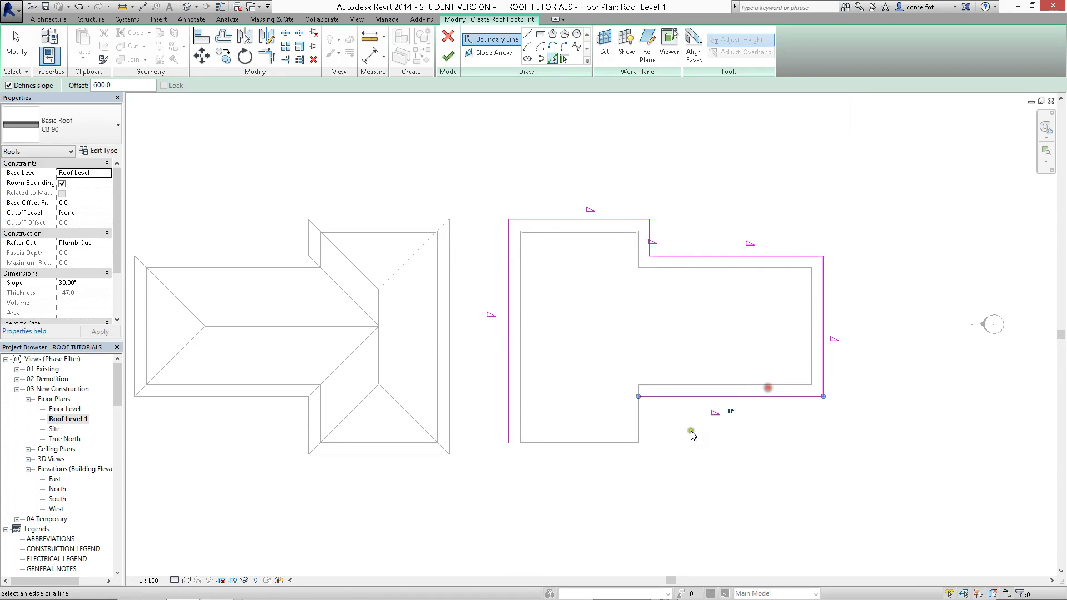
left_click(640, 427)
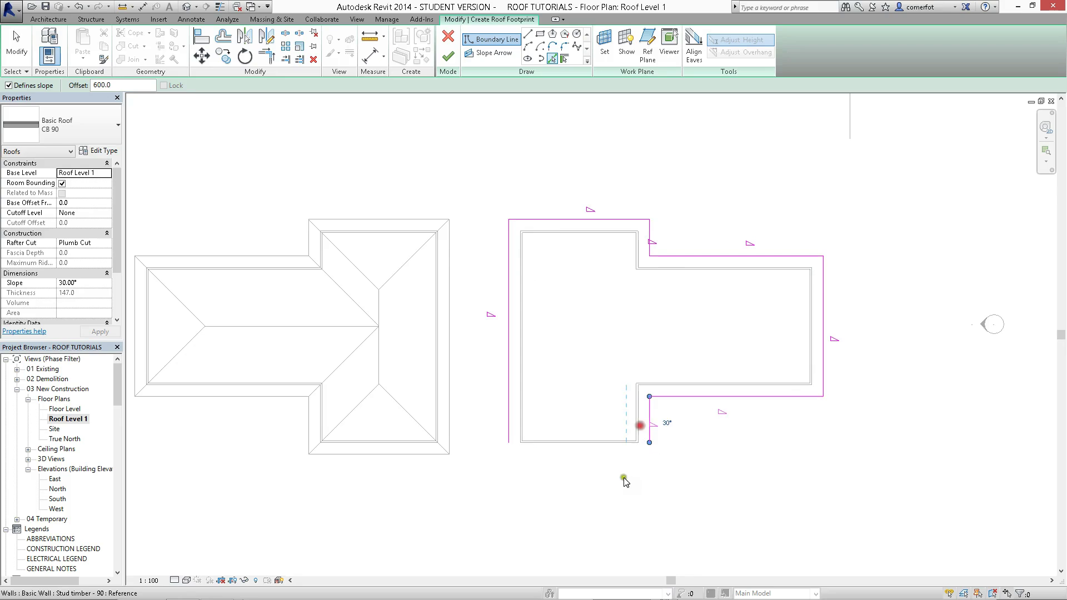
left_click(595, 450)
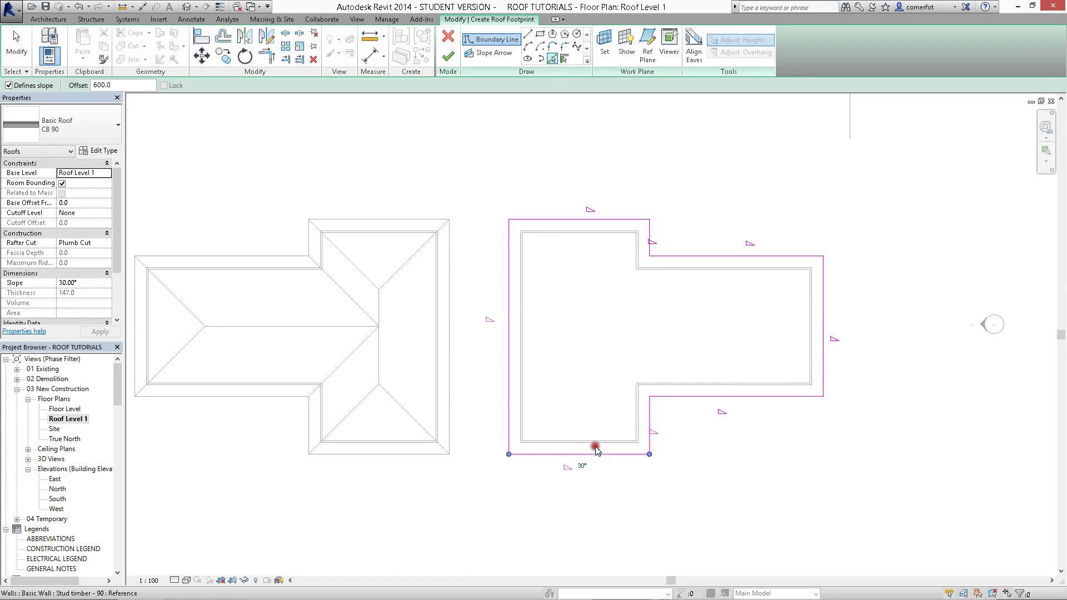
Check the roof's base offset and pick the missing top boundary edge.
left_click(68, 203)
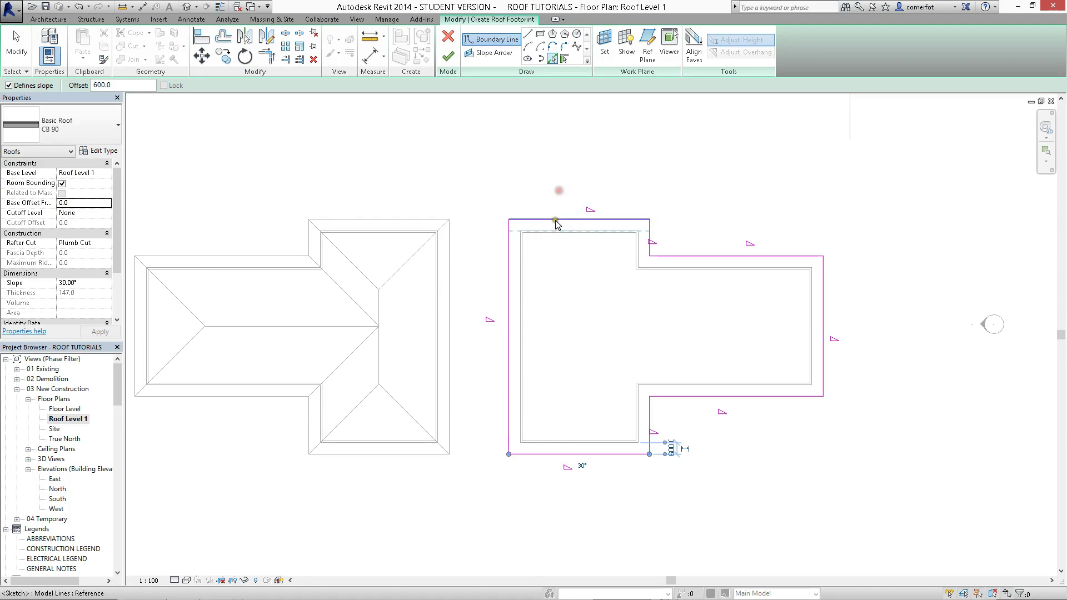
key("Escape")
key("Escape")
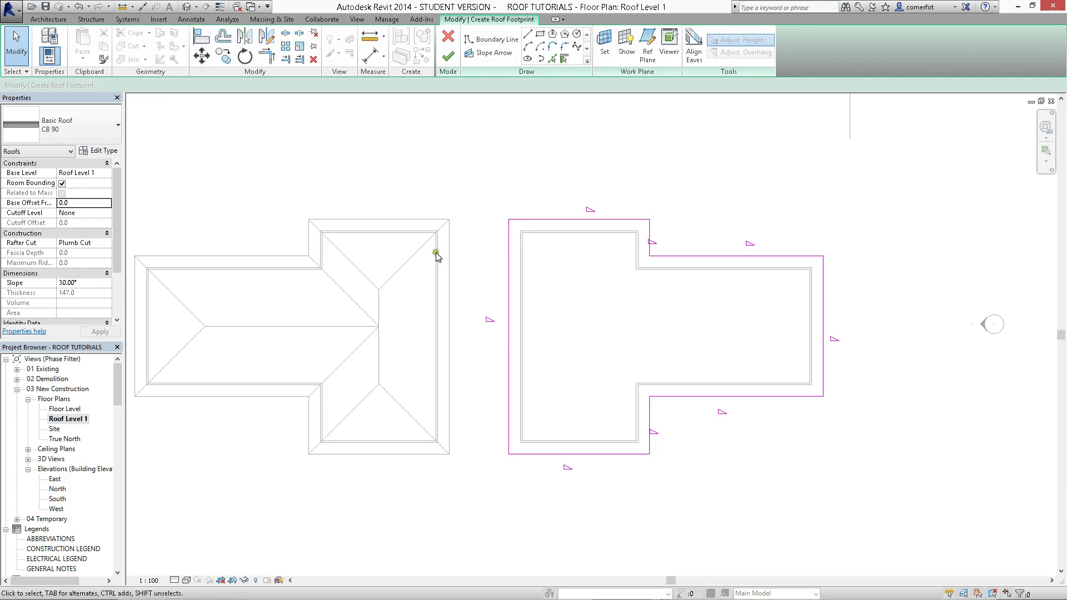
left_click(449, 286)
left_click(437, 290)
left_click(436, 290)
left_click(552, 59)
left_click(526, 220)
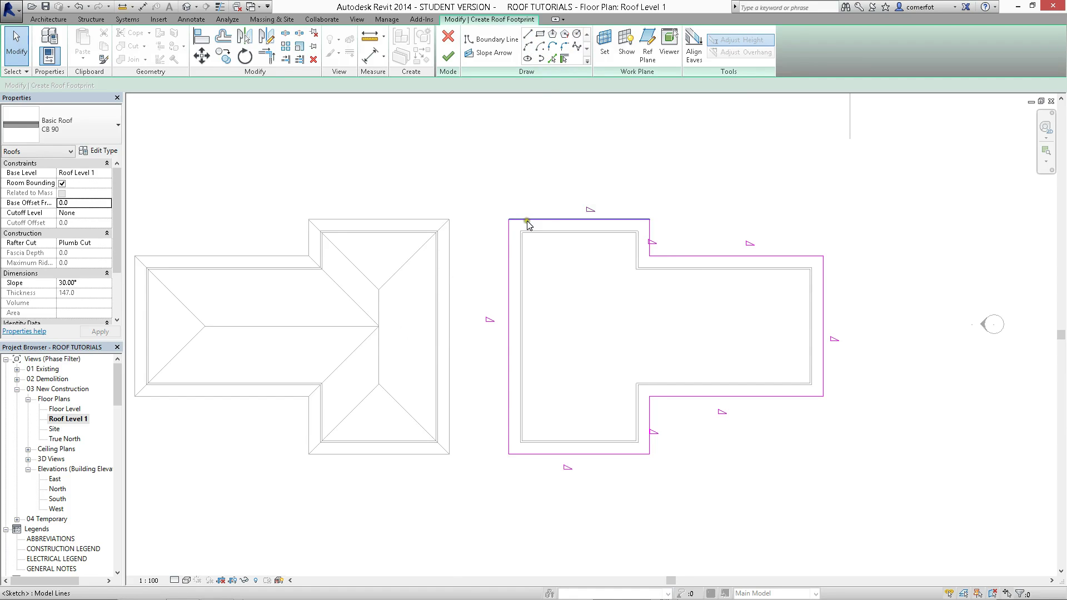
Finish the 30° hipped roof and open the south elevation.
left_click(447, 56)
left_click(469, 158)
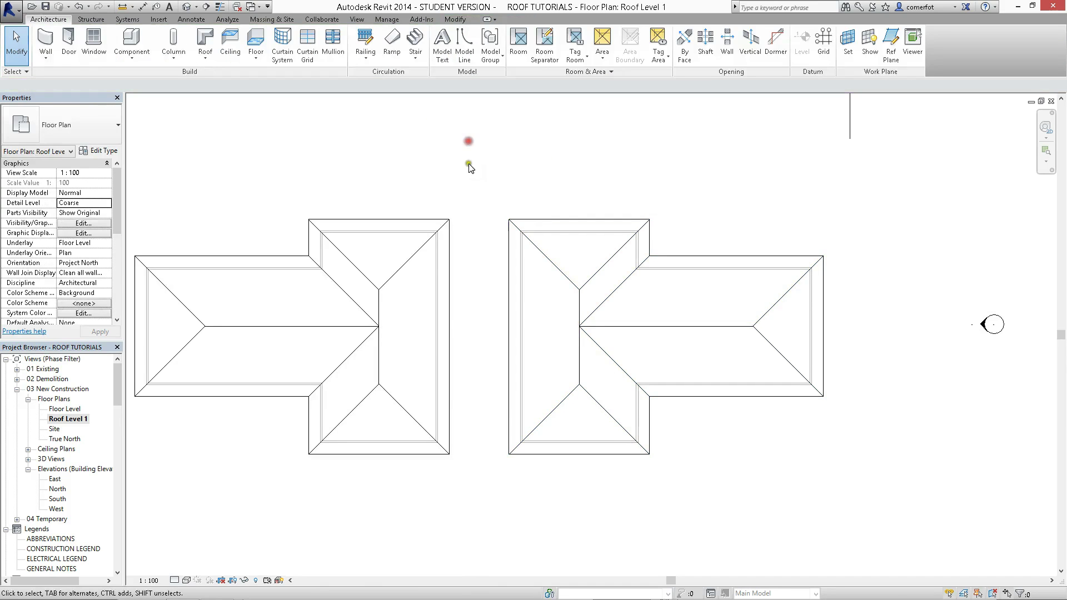
scroll(495, 237, "down", 3)
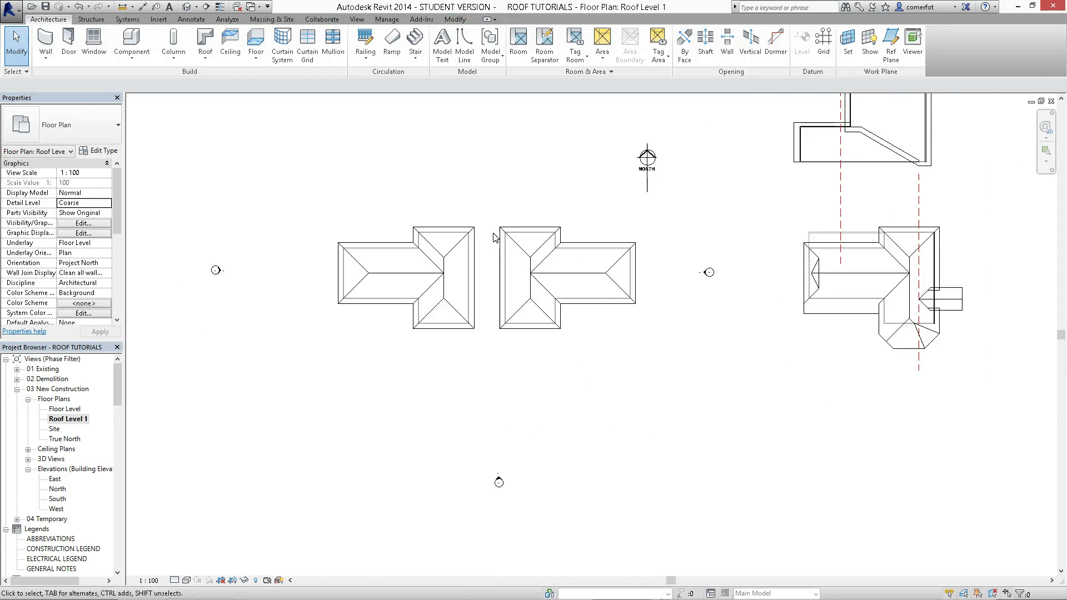
double_click(499, 482)
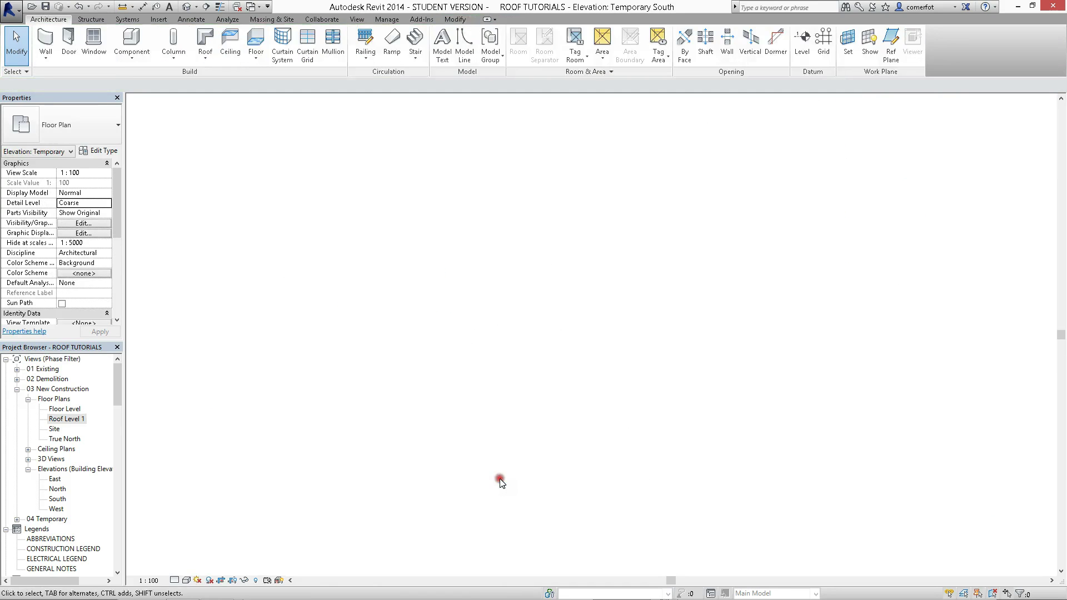
Frame both houses in the south elevation and set the visual style to Wireframe.
middle_click_drag(514, 399, 726, 381)
middle_click_drag(560, 341, 577, 347)
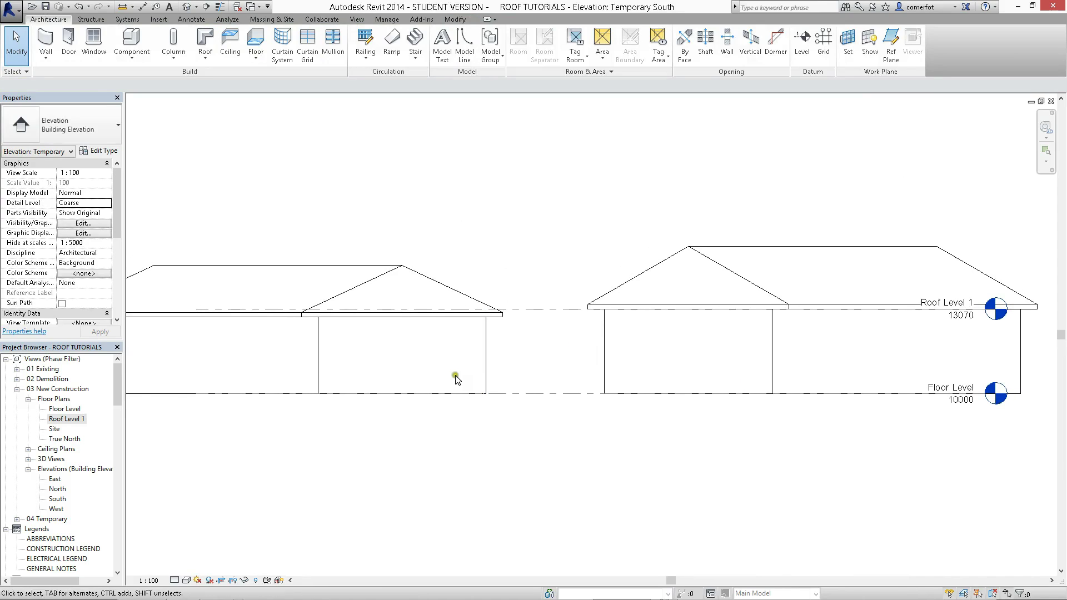
left_click(174, 580)
left_click(186, 580)
left_click(203, 513)
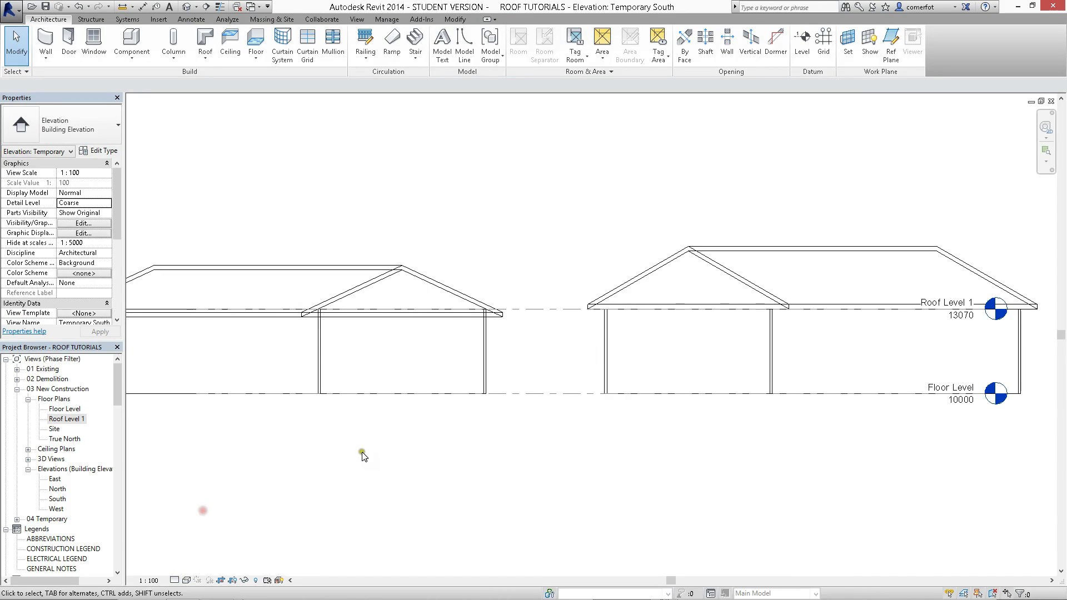
Zoom in on each roof's eave to compare the overhangs, selecting a roof at its eave.
scroll(452, 294, "up", 1)
scroll(483, 314, "up", 8)
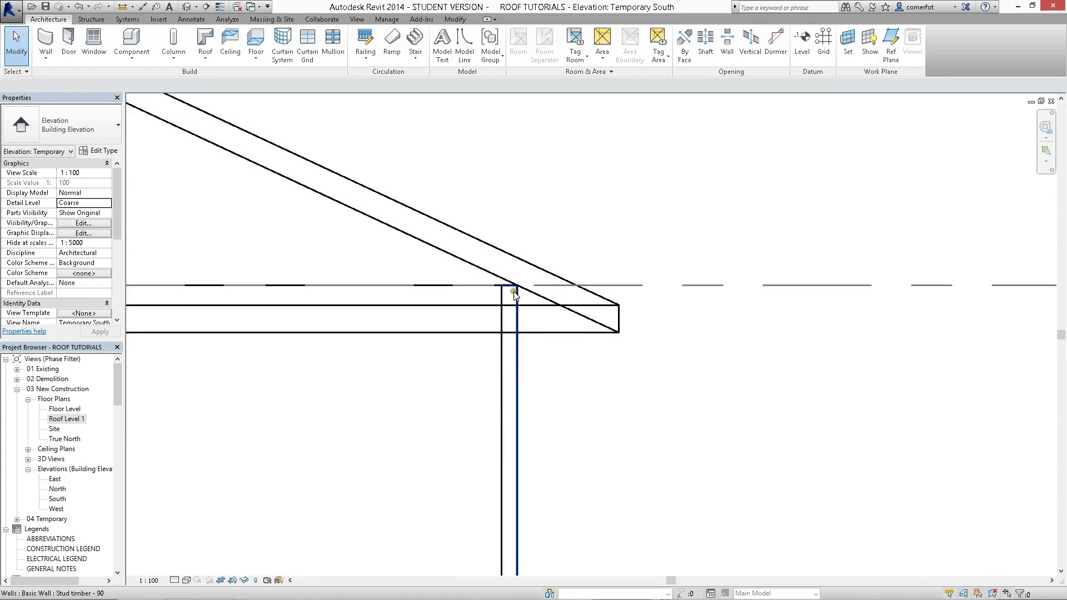
scroll(517, 290, "down", 5)
scroll(517, 290, "down", 3)
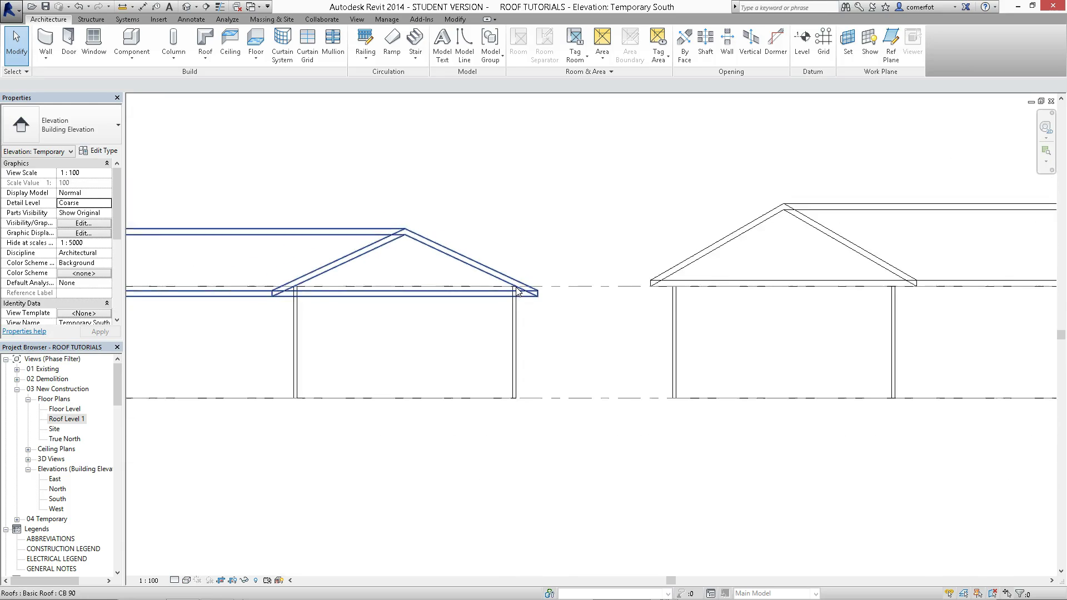
middle_click_drag(715, 305, 507, 307)
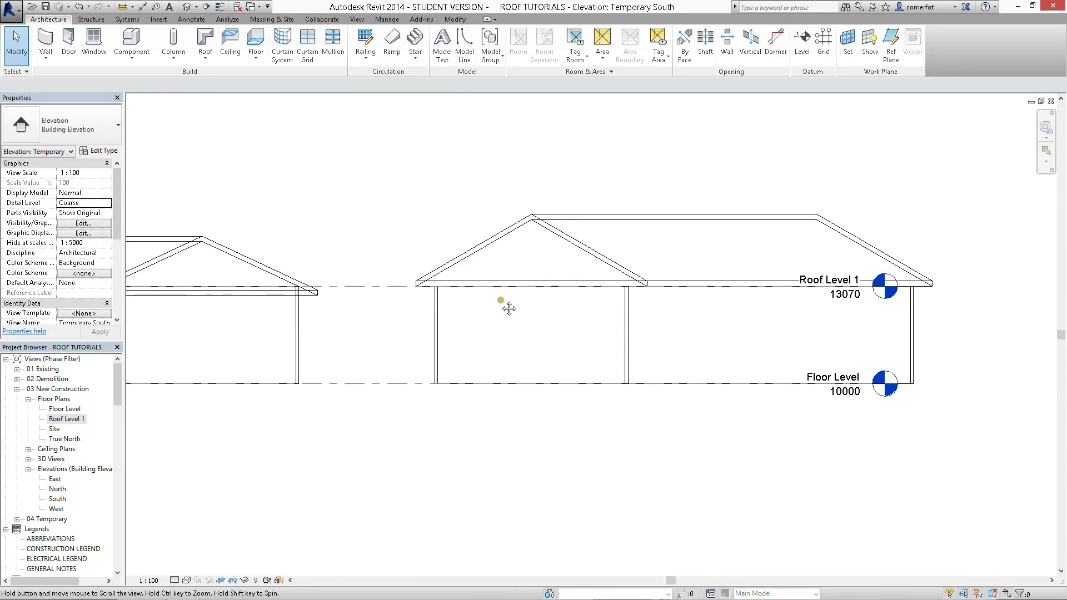
scroll(419, 292, "up", 4)
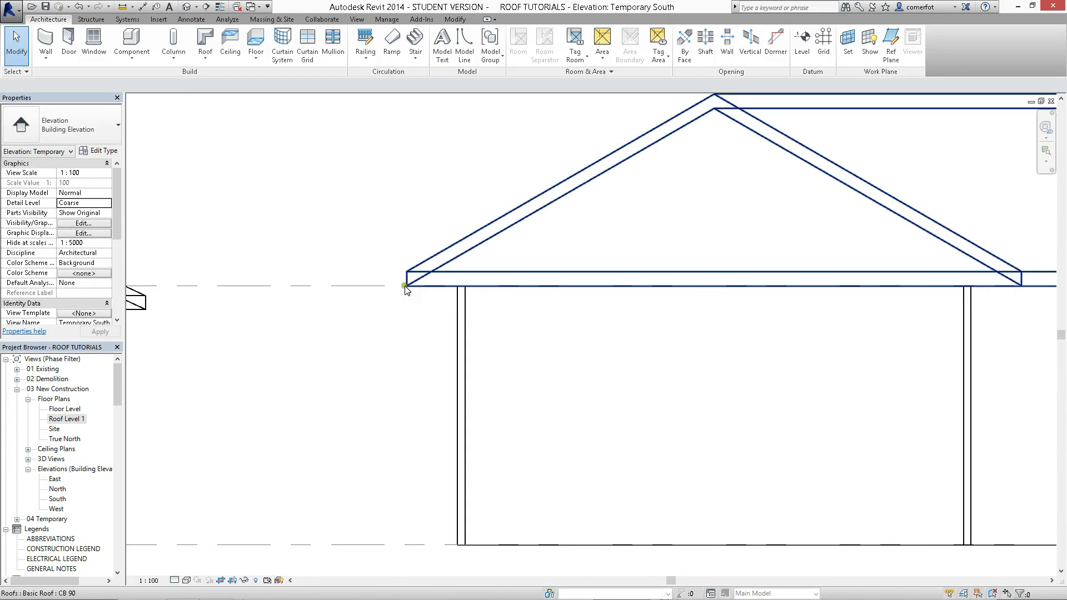
scroll(408, 289, "down", 3)
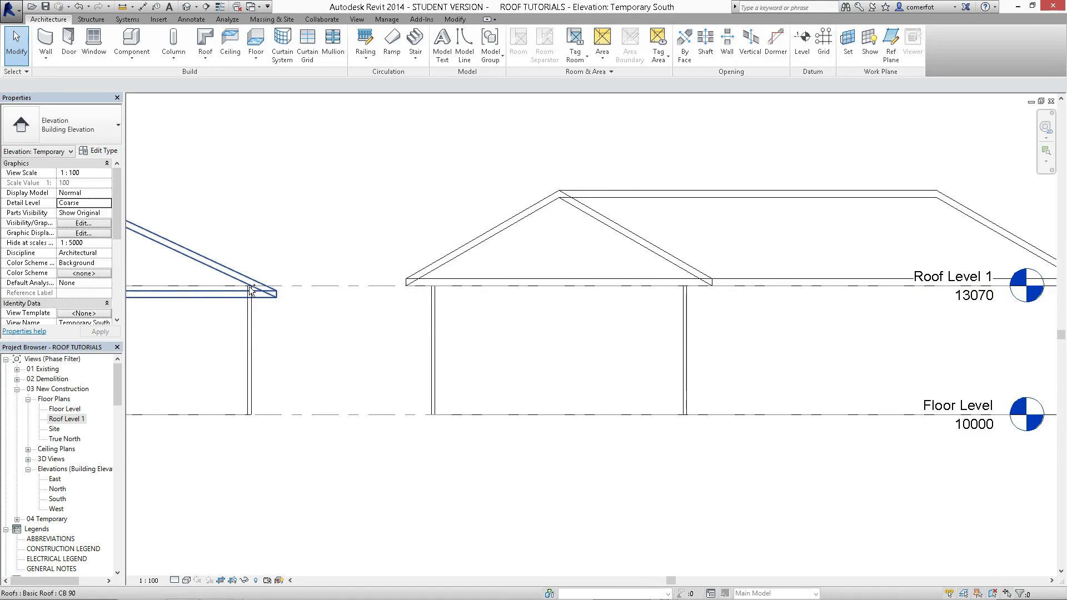
scroll(251, 289, "up", 5)
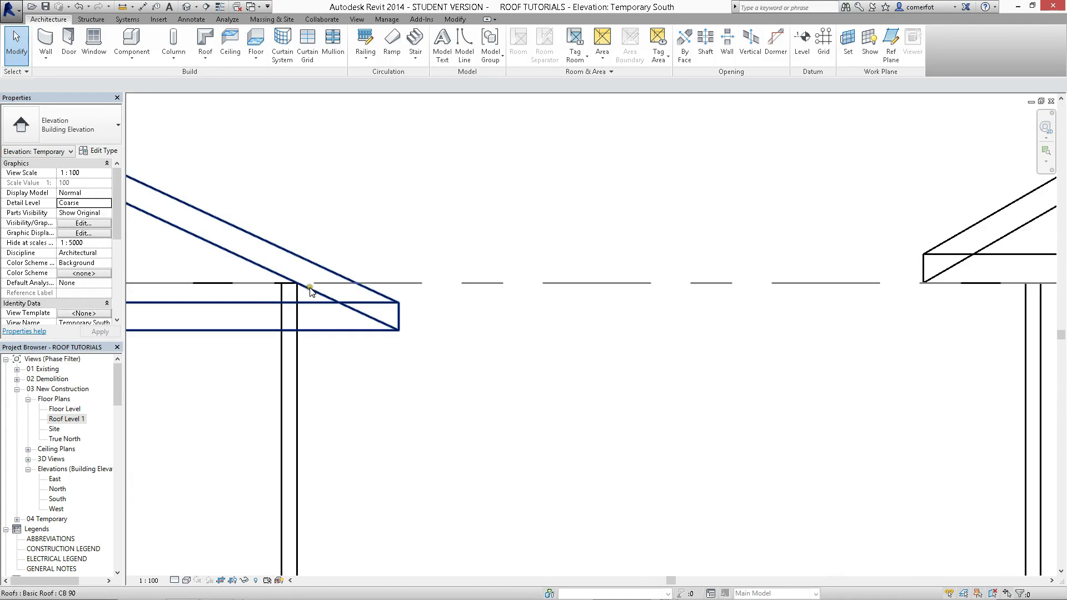
left_click(299, 287)
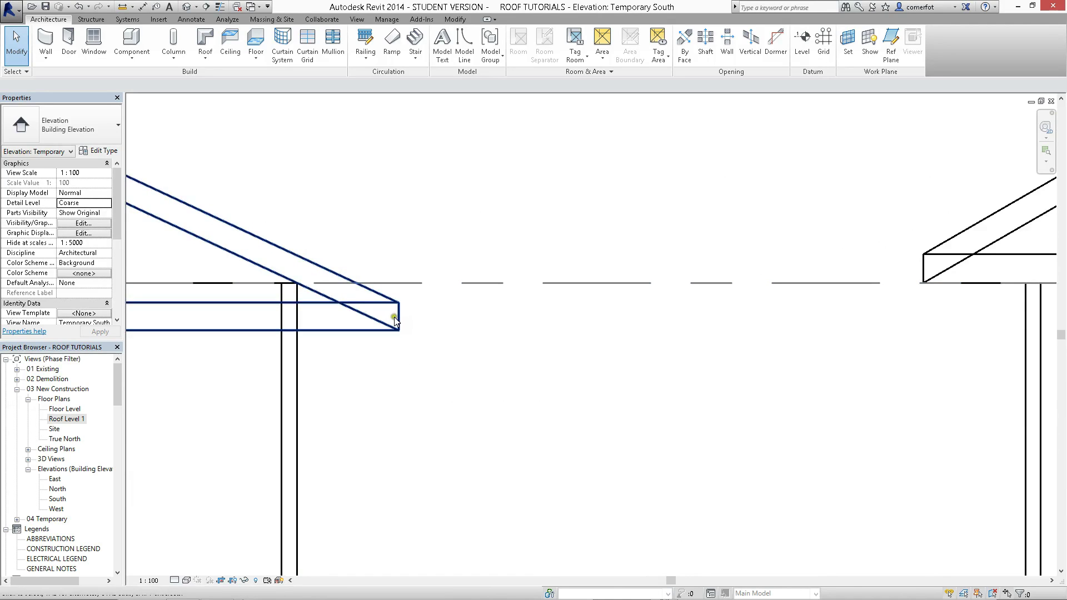
scroll(394, 325, "down", 5)
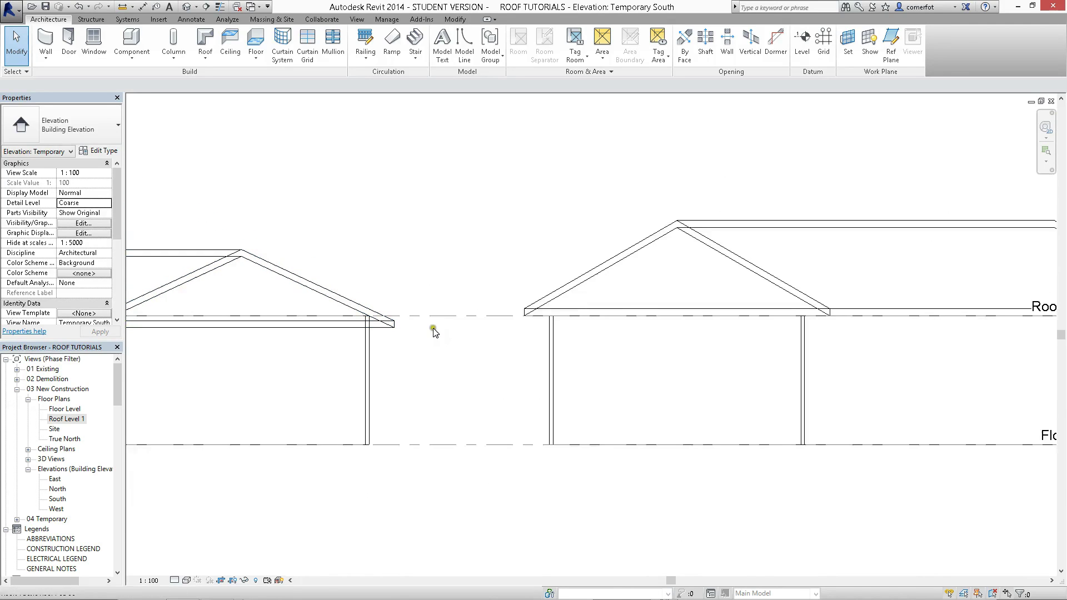
scroll(547, 321, "down", 3)
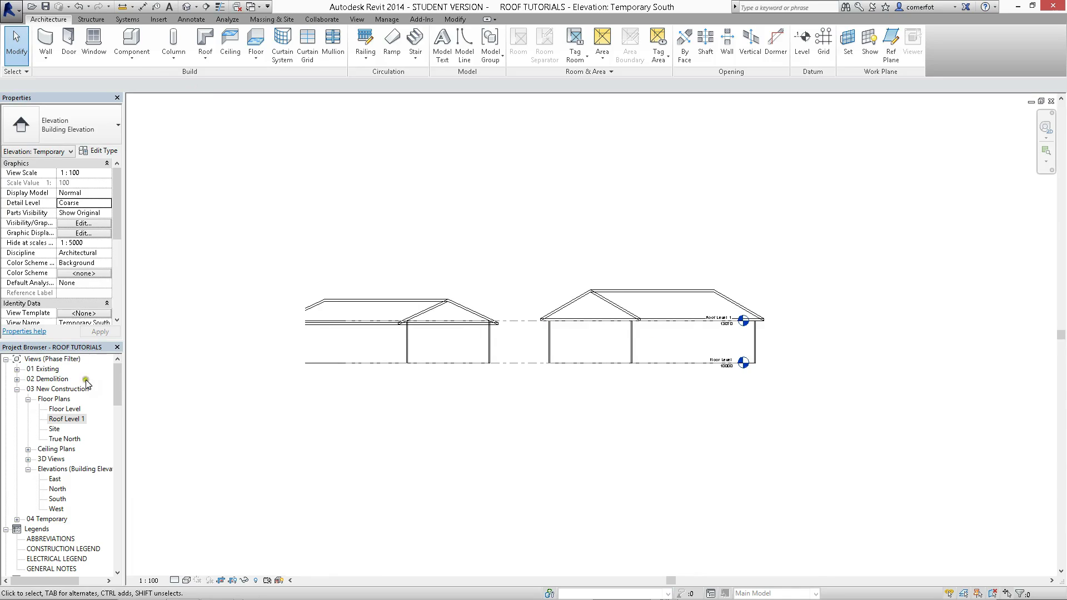
Delete the right building's comparison roof on the Roof Level 1 plan.
double_click(71, 419)
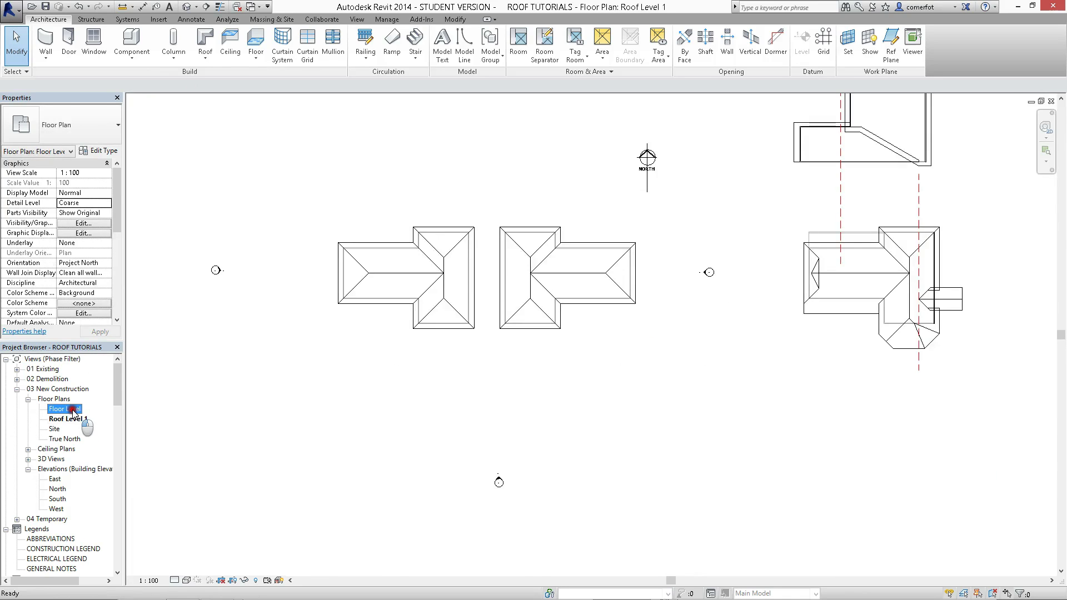
double_click(73, 410)
double_click(71, 419)
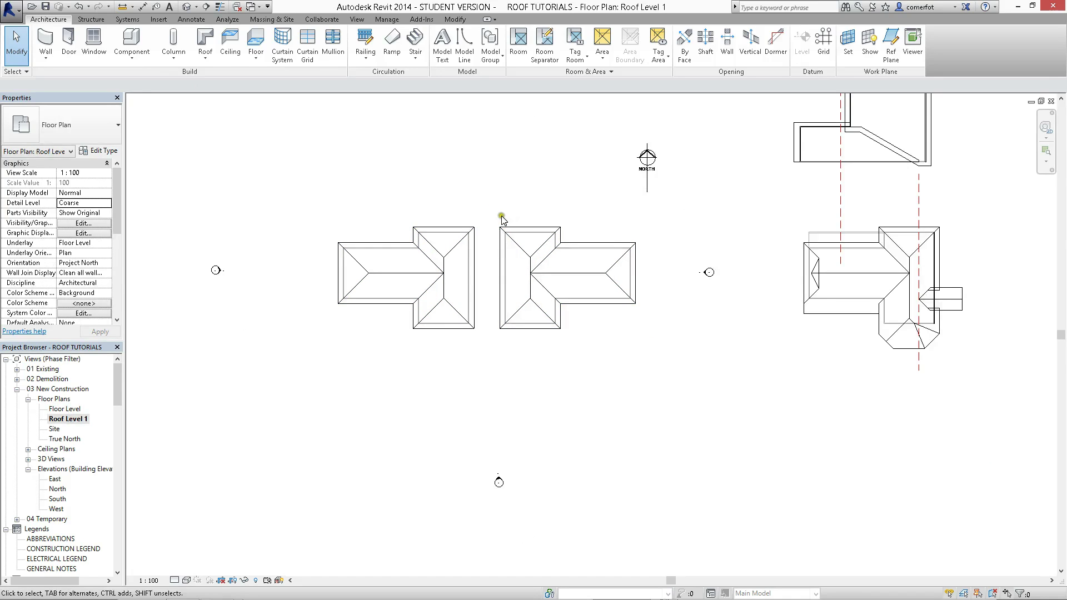
left_click(504, 231)
key("Delete")
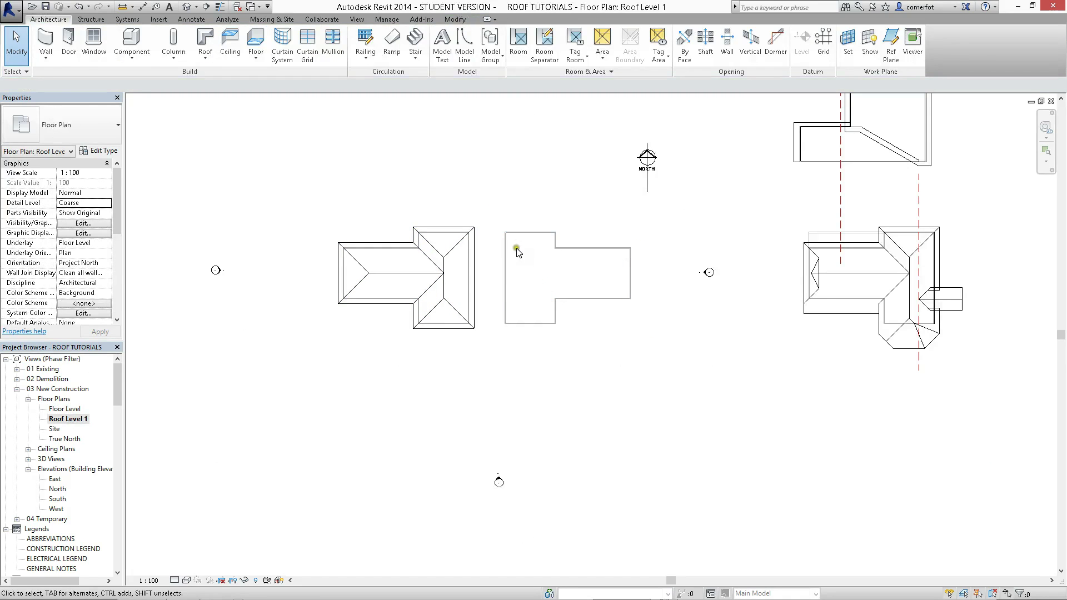
Window-select and delete the right building's eight walls on the Floor Level plan.
double_click(63, 409)
left_click_drag(524, 260, 675, 418)
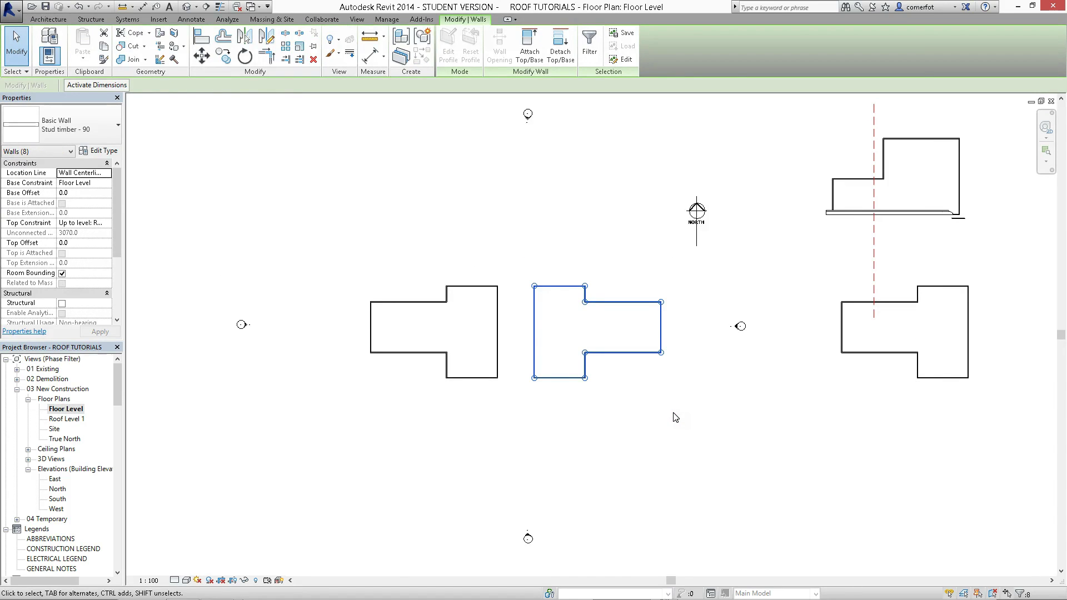
key("Delete")
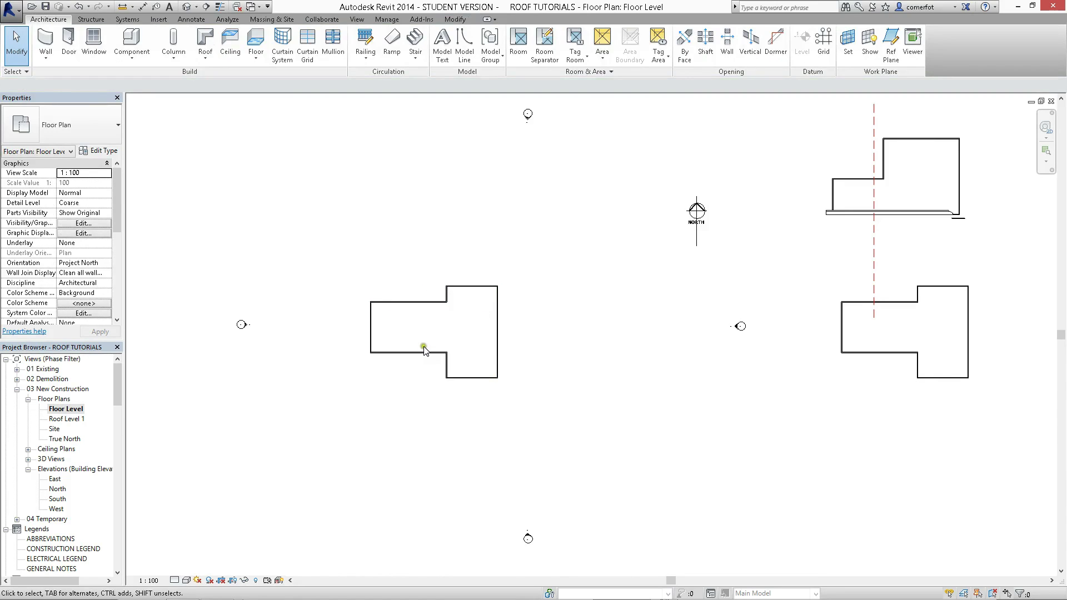
Move the left building's eight walls to the right, then view them in Roof Level 1.
left_click(353, 270)
left_click_drag(352, 270, 518, 425)
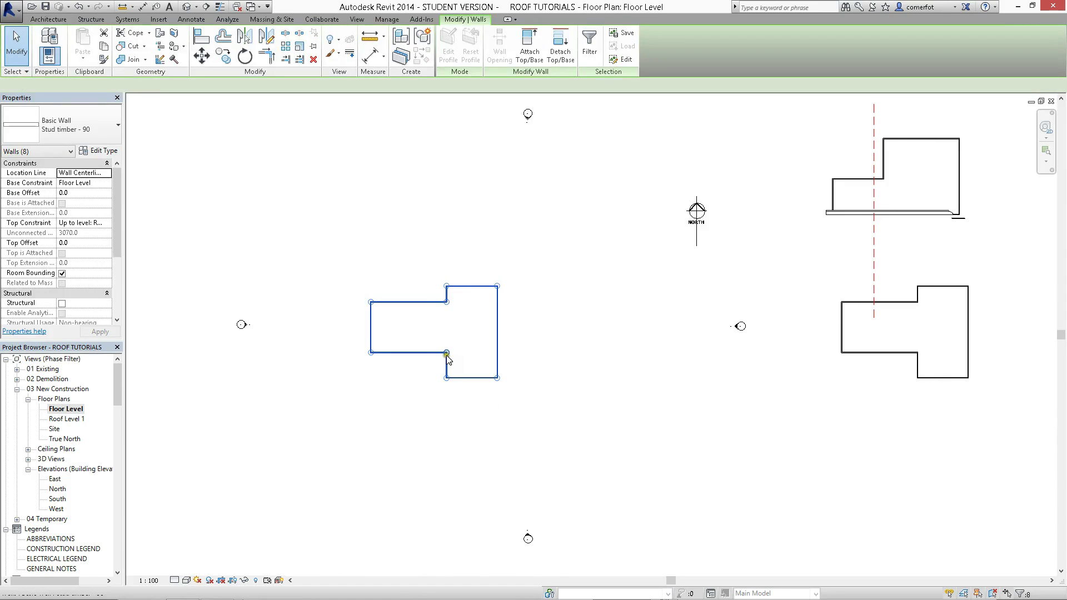
left_click_drag(447, 367, 568, 369)
left_click(553, 424)
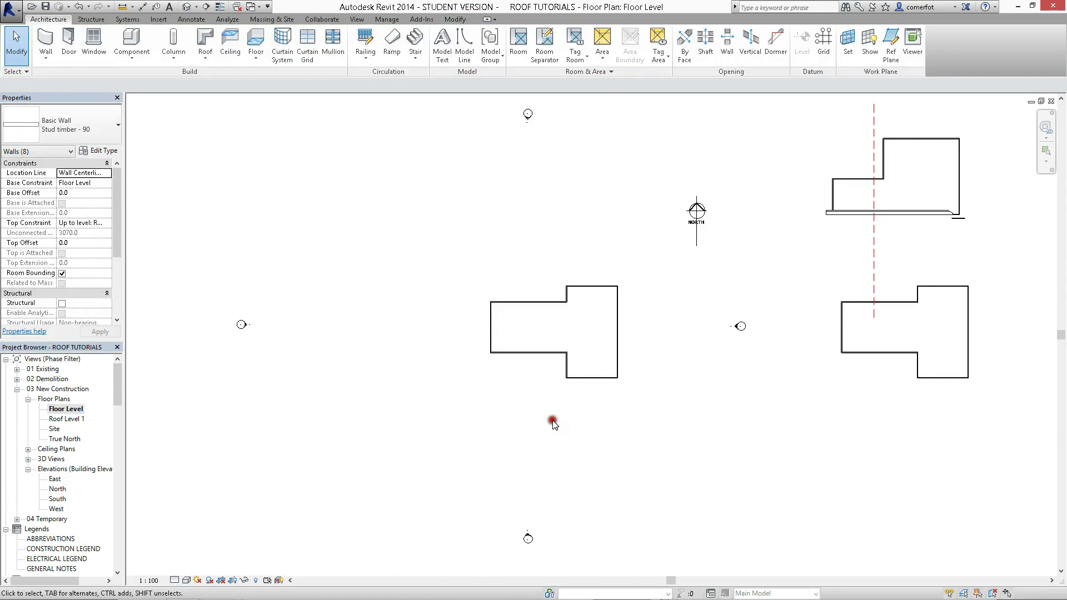
double_click(69, 419)
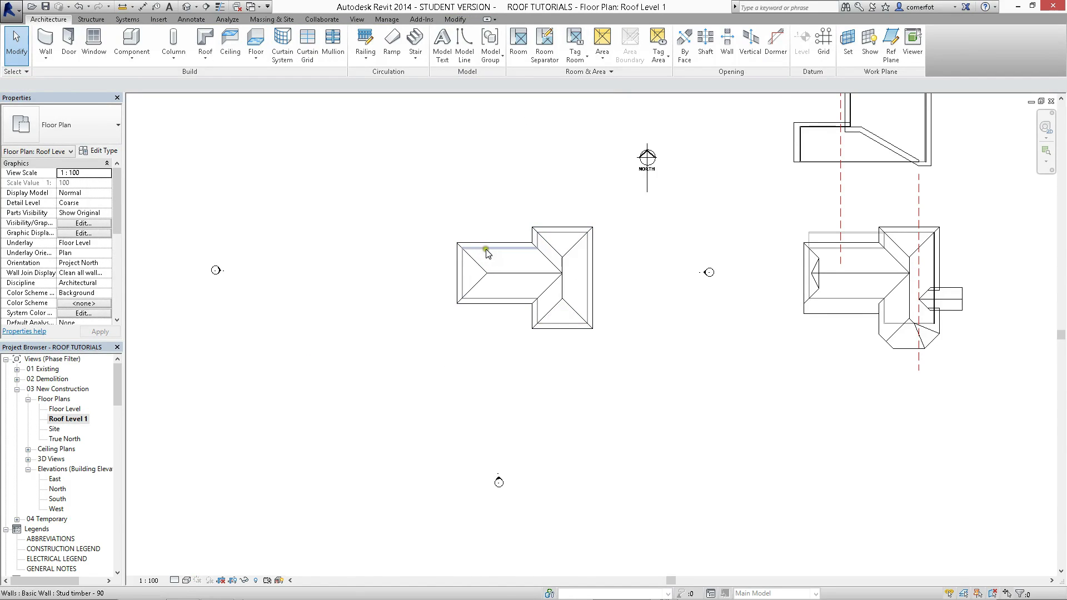
Select the T-shaped building's eight-wall chain and shift it left, with the hipped roof following.
scroll(484, 242, "up", 5)
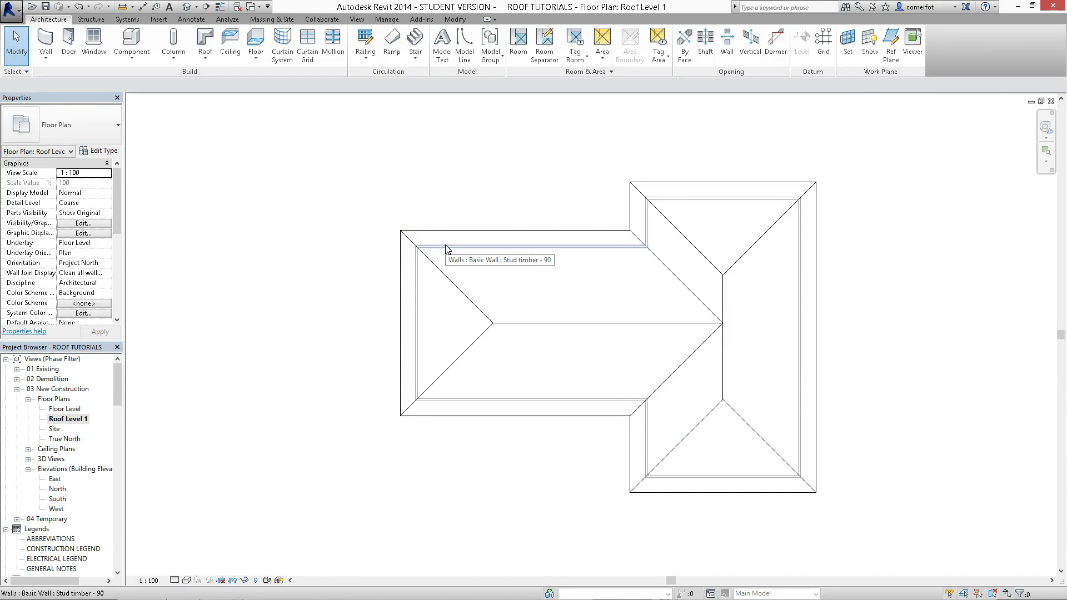
scroll(686, 285, "down", 5)
middle_click_drag(691, 290, 473, 316)
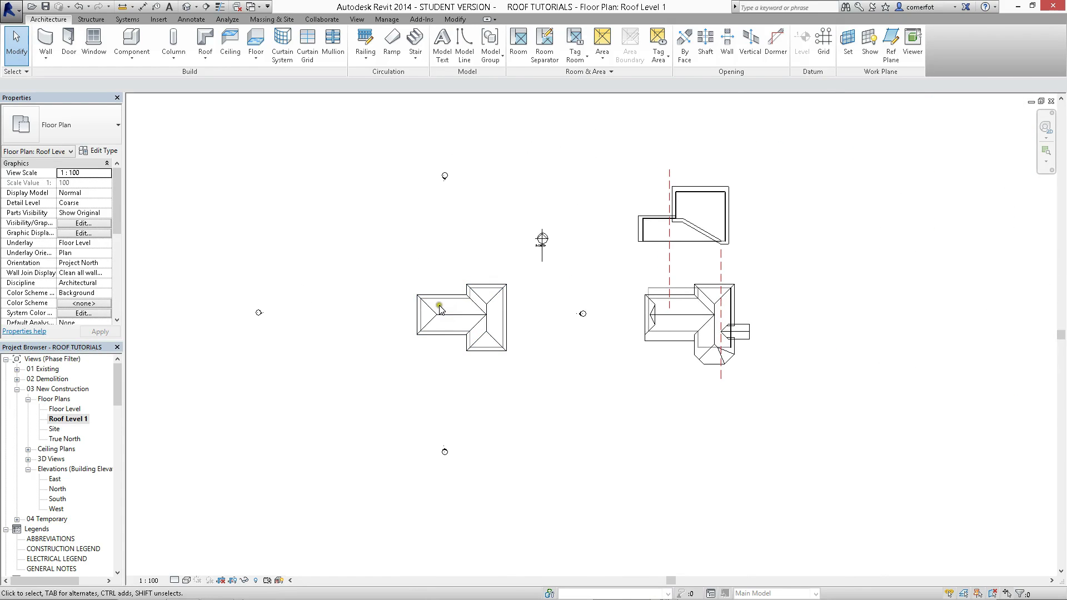
scroll(439, 309, "up", 5)
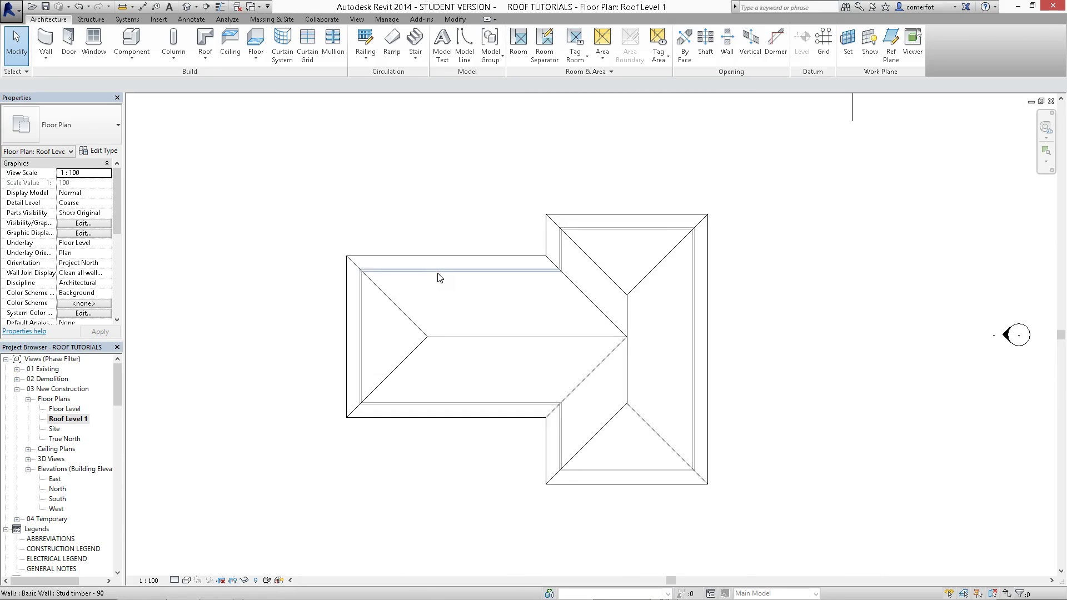
key("Tab")
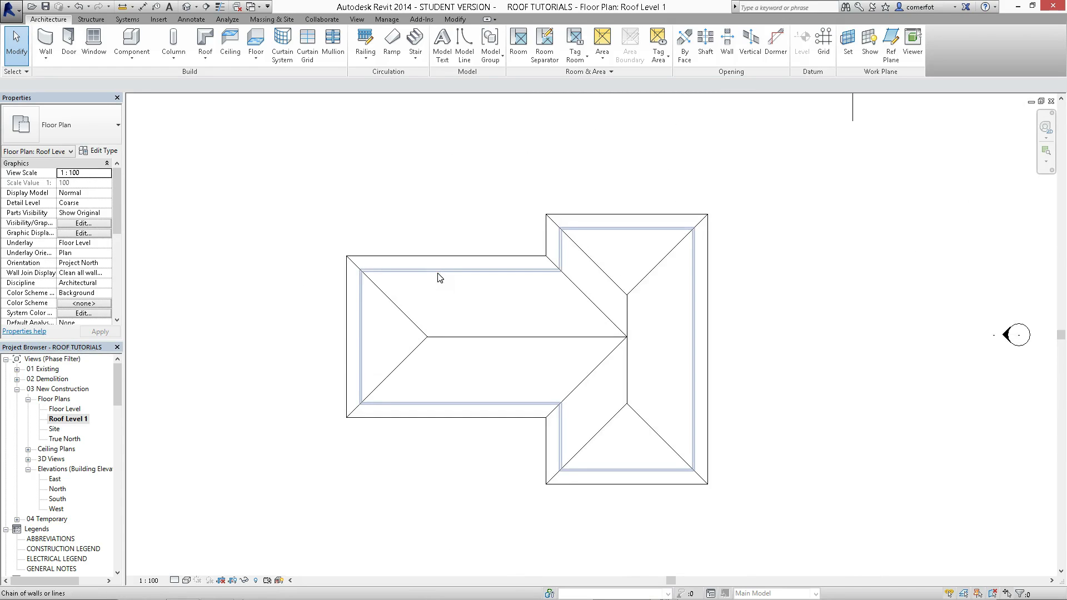
left_click(439, 277)
left_click_drag(453, 270, 352, 274)
left_click(364, 198)
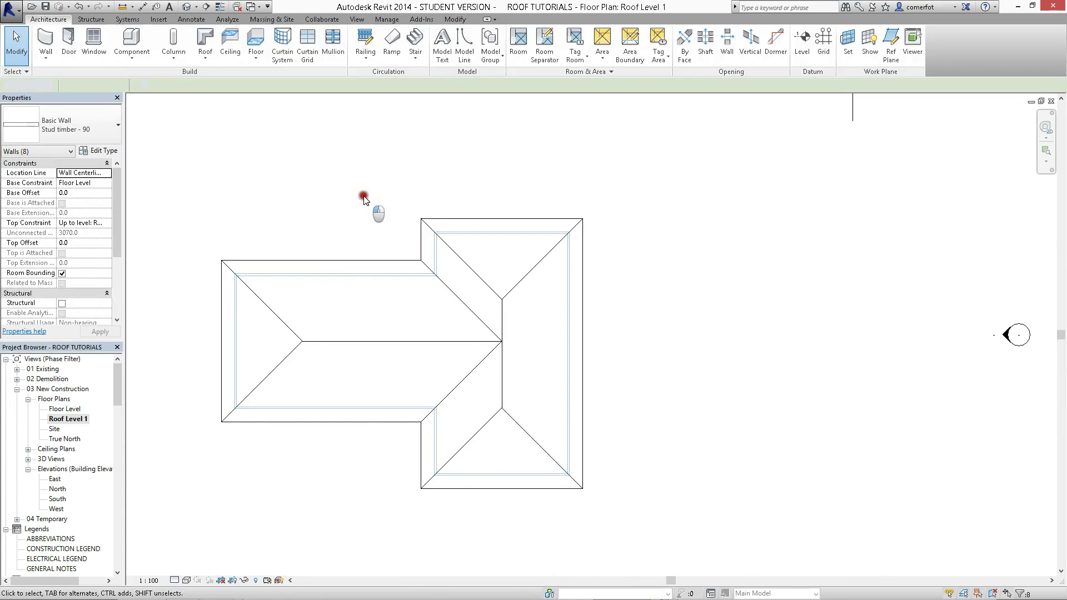
scroll(376, 214, "down", 5)
middle_click_drag(378, 219, 436, 295)
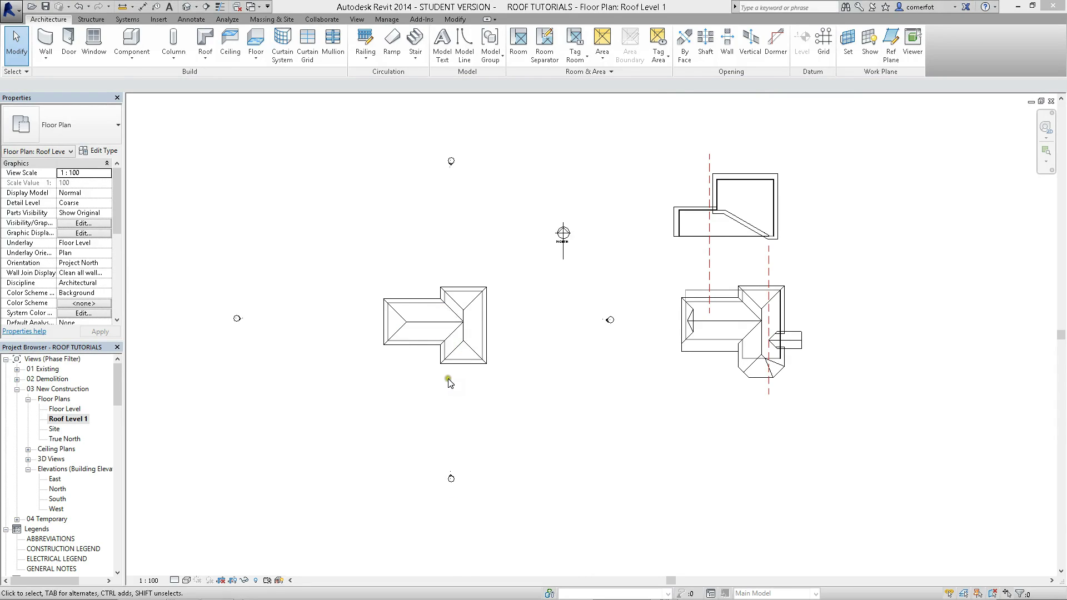
Show the T-shaped building and its hipped roof in the default 3D view, zoomed in.
left_click(187, 7)
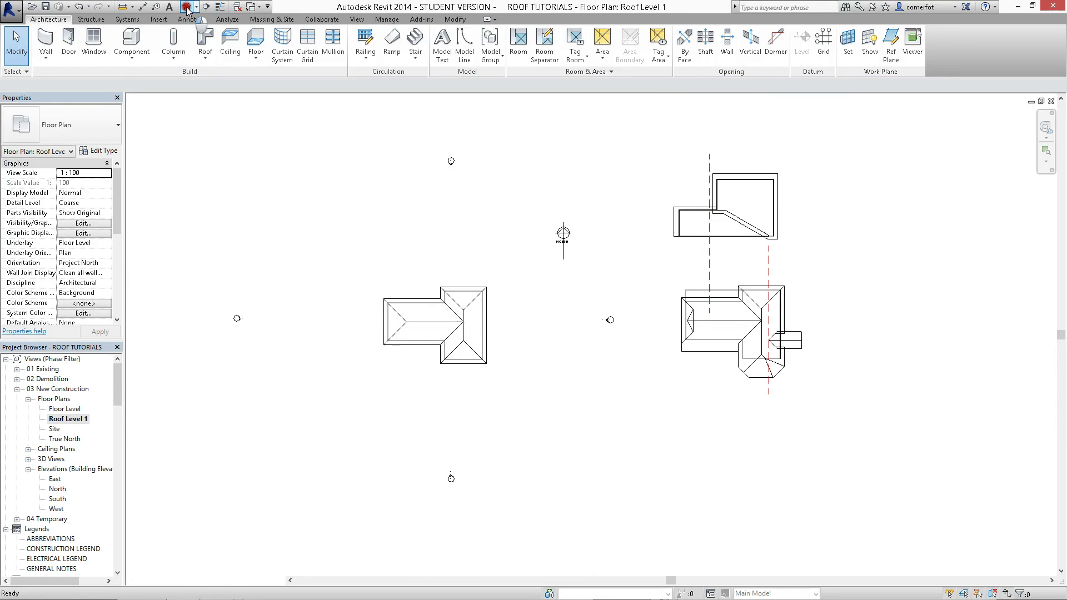
scroll(612, 373, "up", 5)
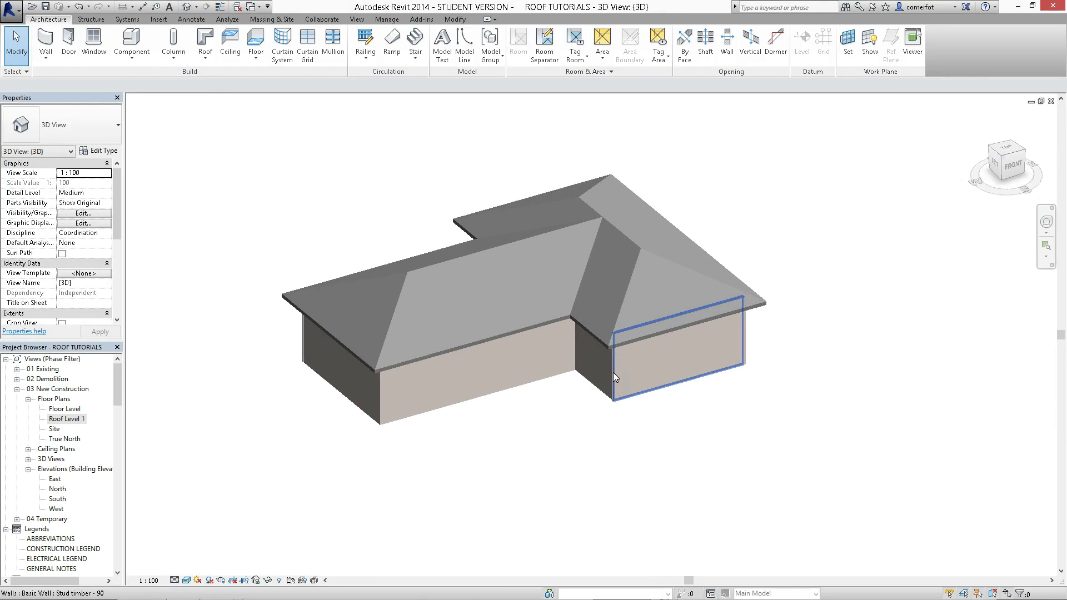